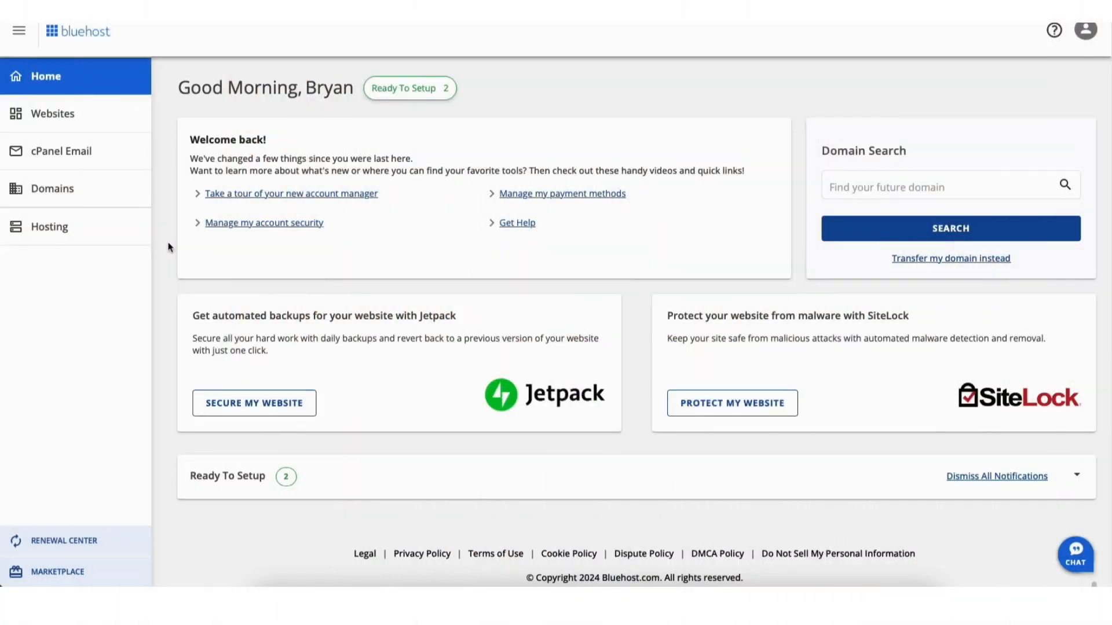
From Bluehost Websites, open the Welcome site's WordPress admin and view its Bluehost home page
click(58, 119)
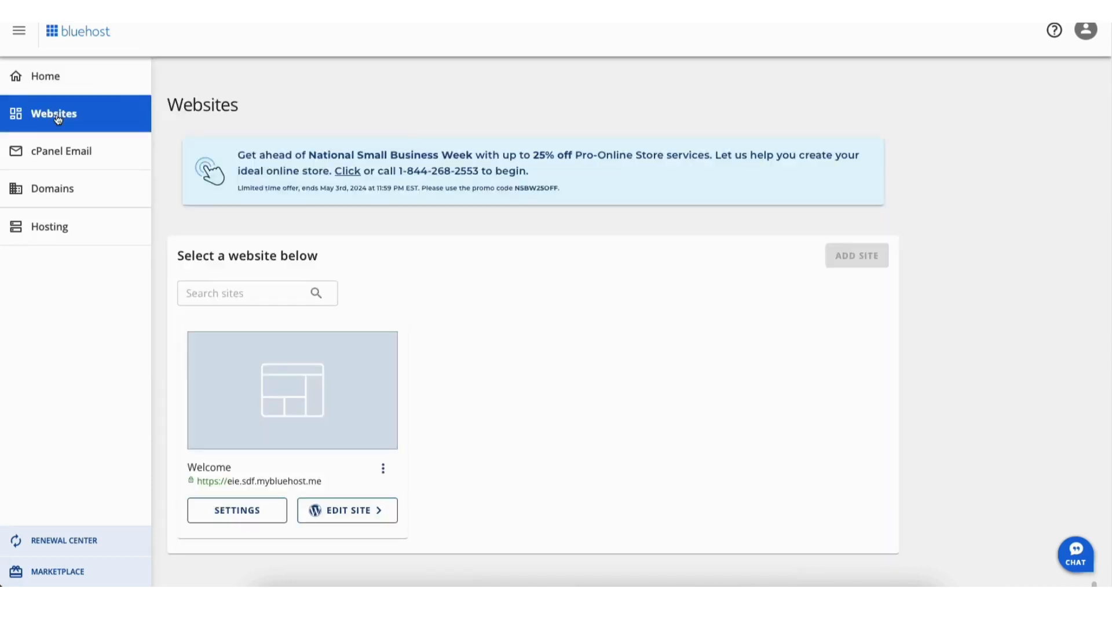
click(336, 512)
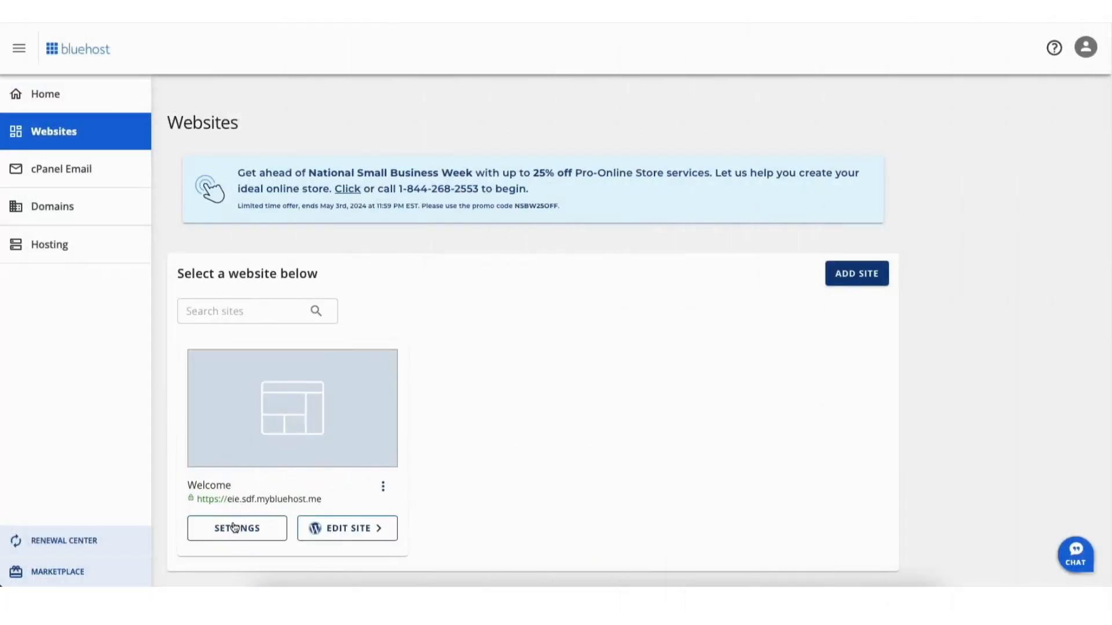
click(234, 527)
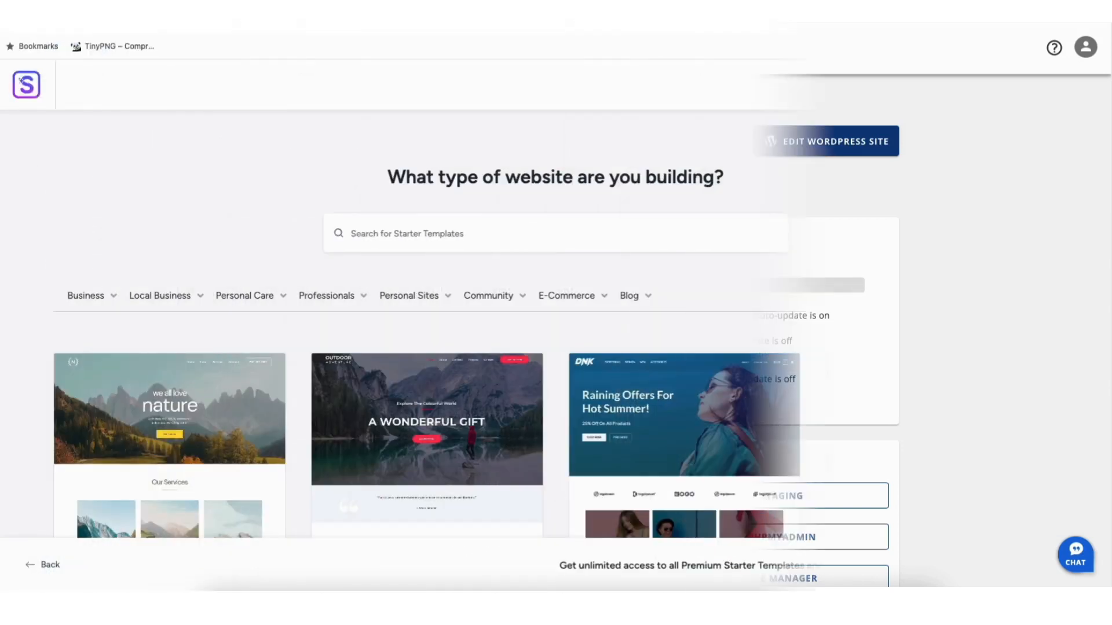
scroll(555, 324, down, 3)
scroll(555, 324, down, 6)
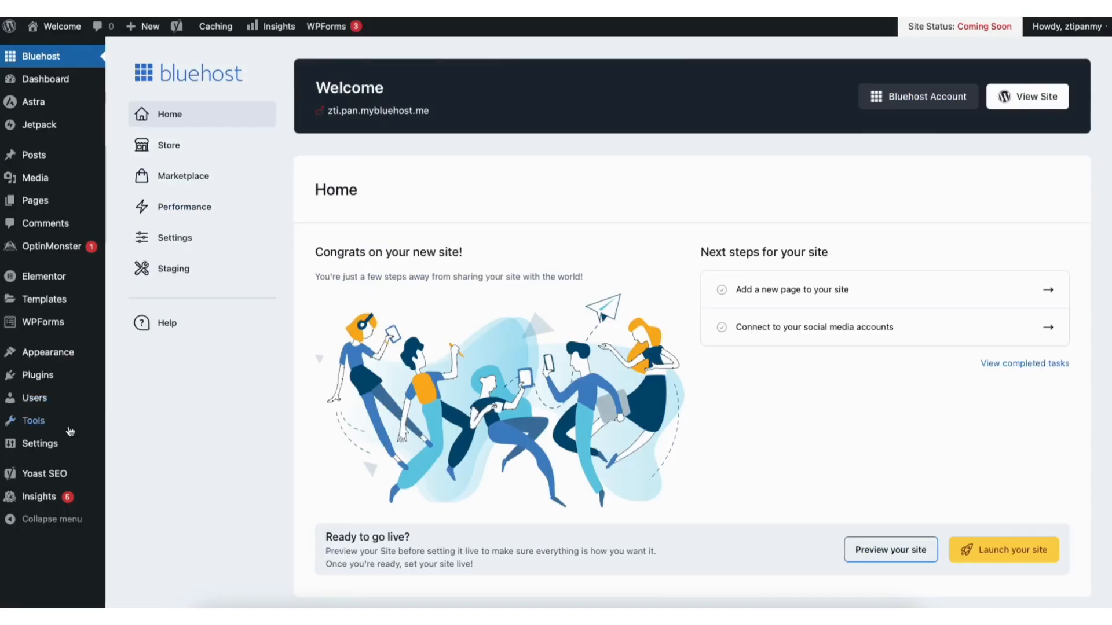
mouse_move(37, 450)
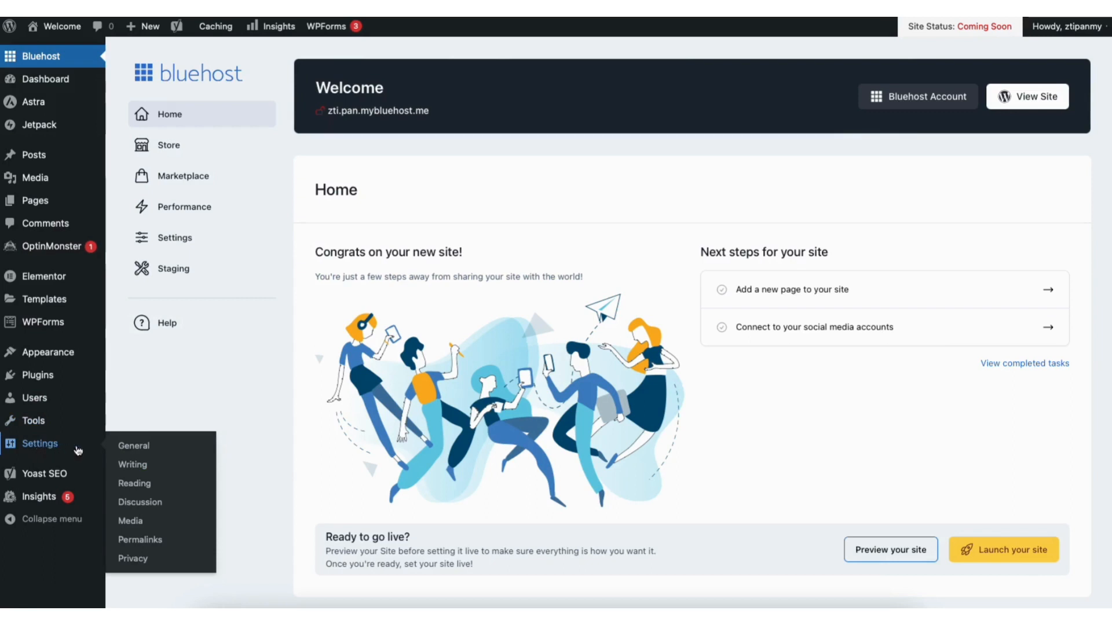
In General Settings, change the WordPress Address and Site Address from http to https and save
click(135, 450)
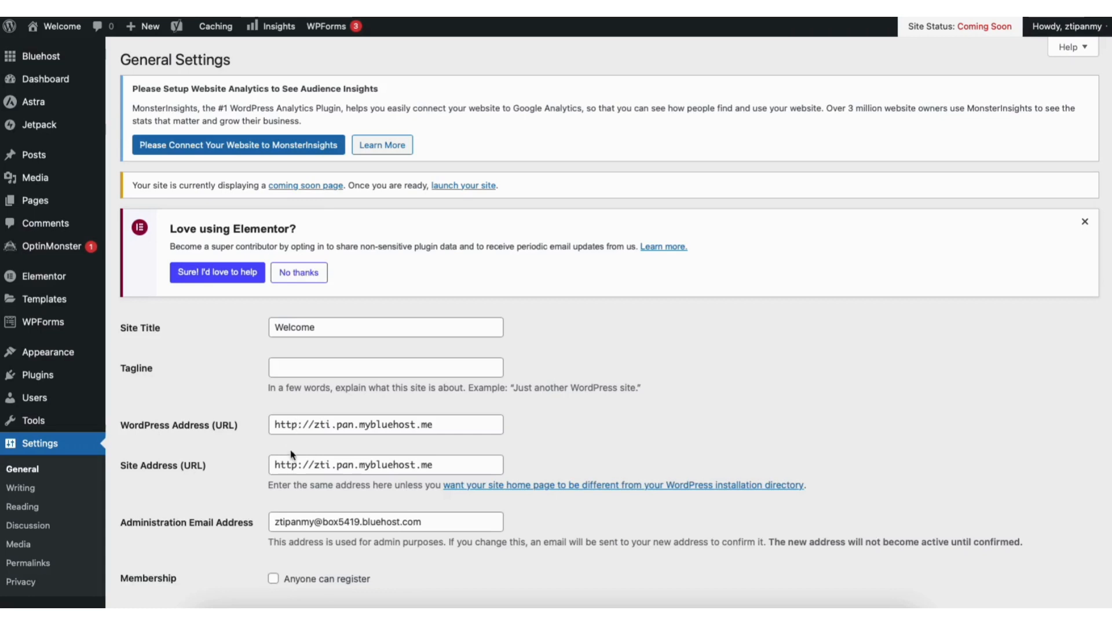
click(296, 426)
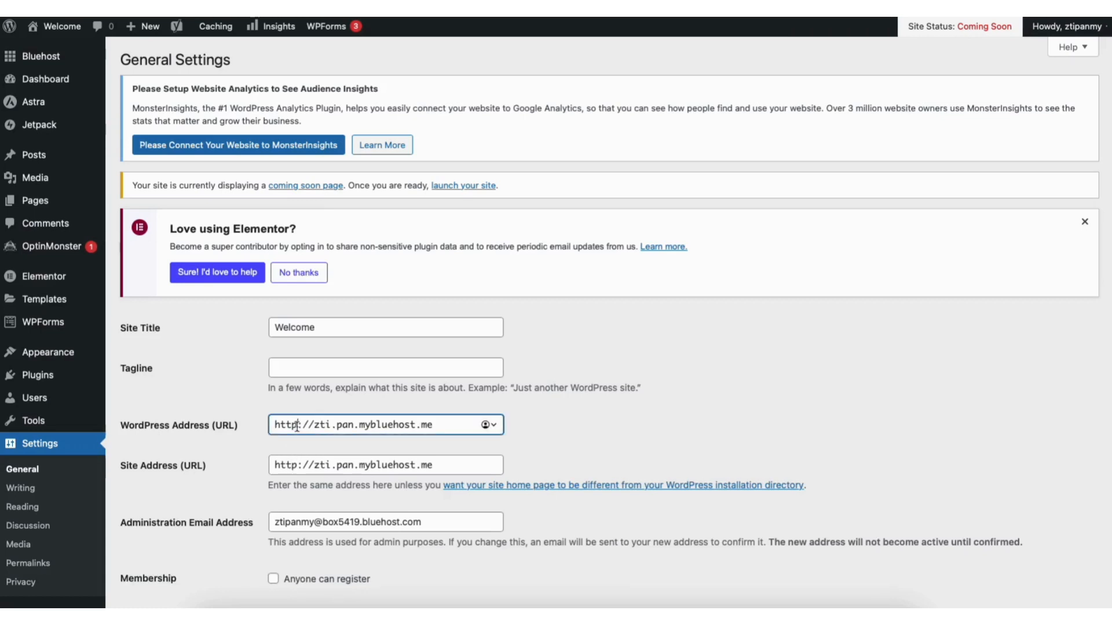
text(s)
click(299, 465)
text(s)
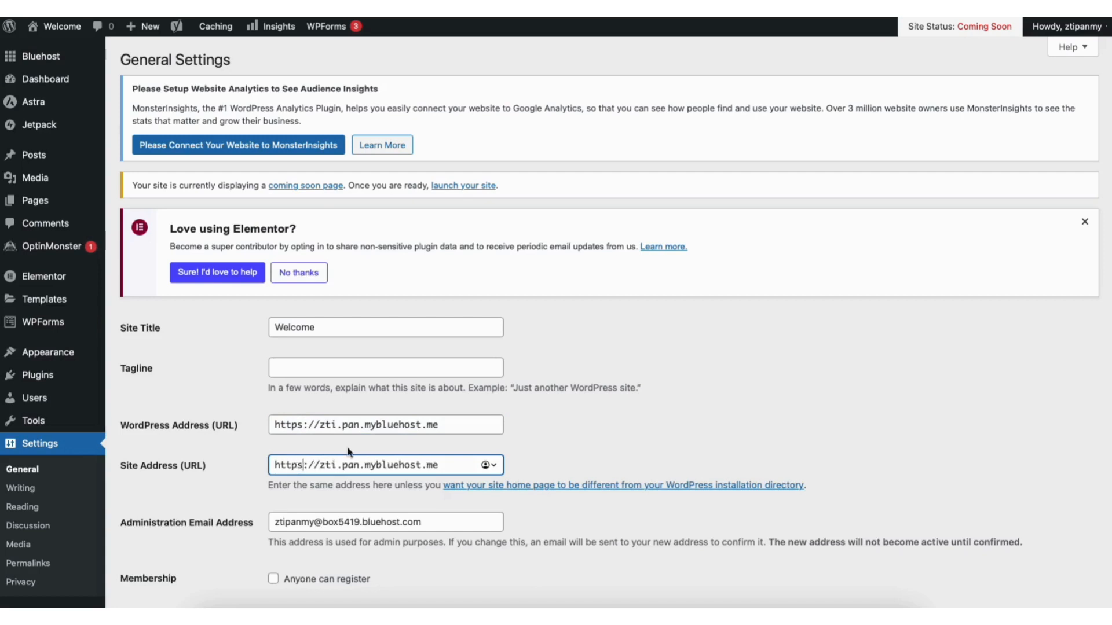
scroll(1097, 348, down, 10)
scroll(1097, 516, down, 3)
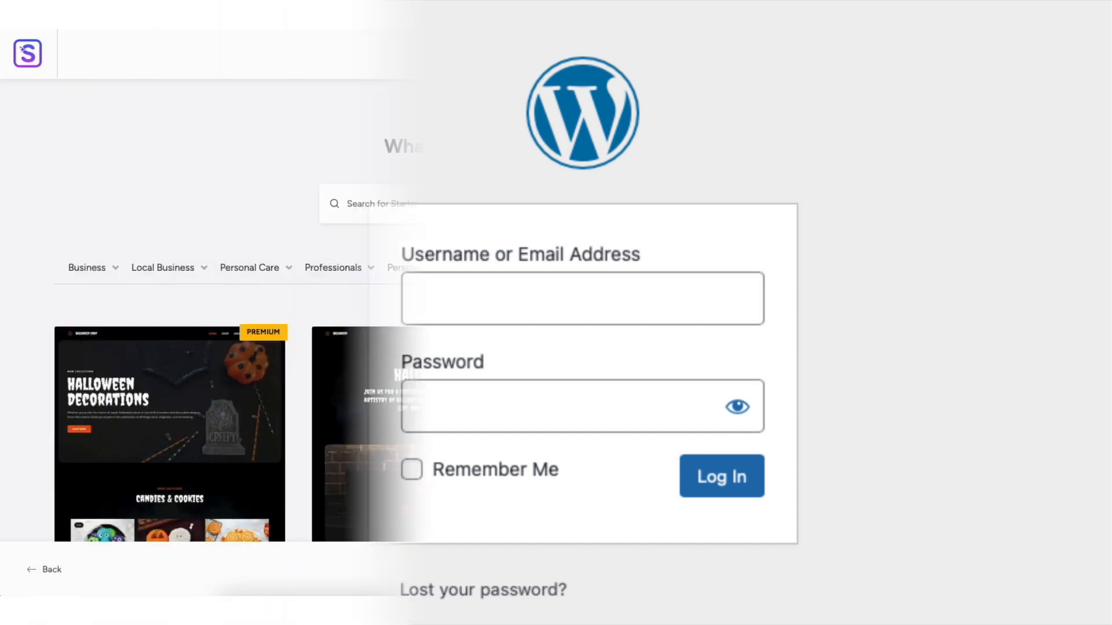
scroll(556, 312, down, 3)
scroll(556, 310, down, 10)
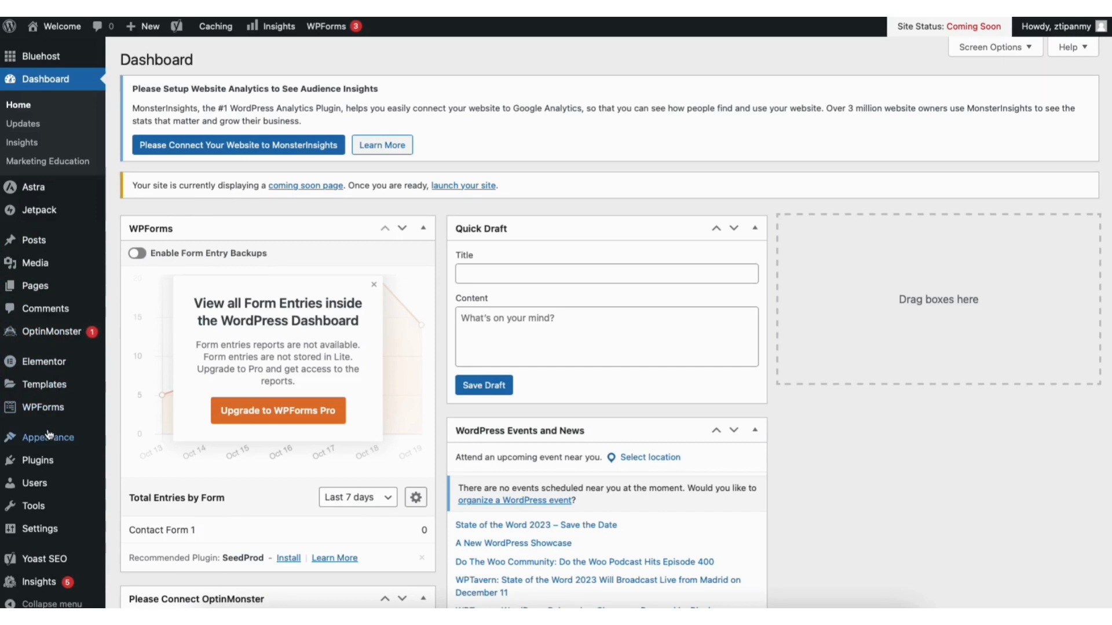
mouse_move(49, 437)
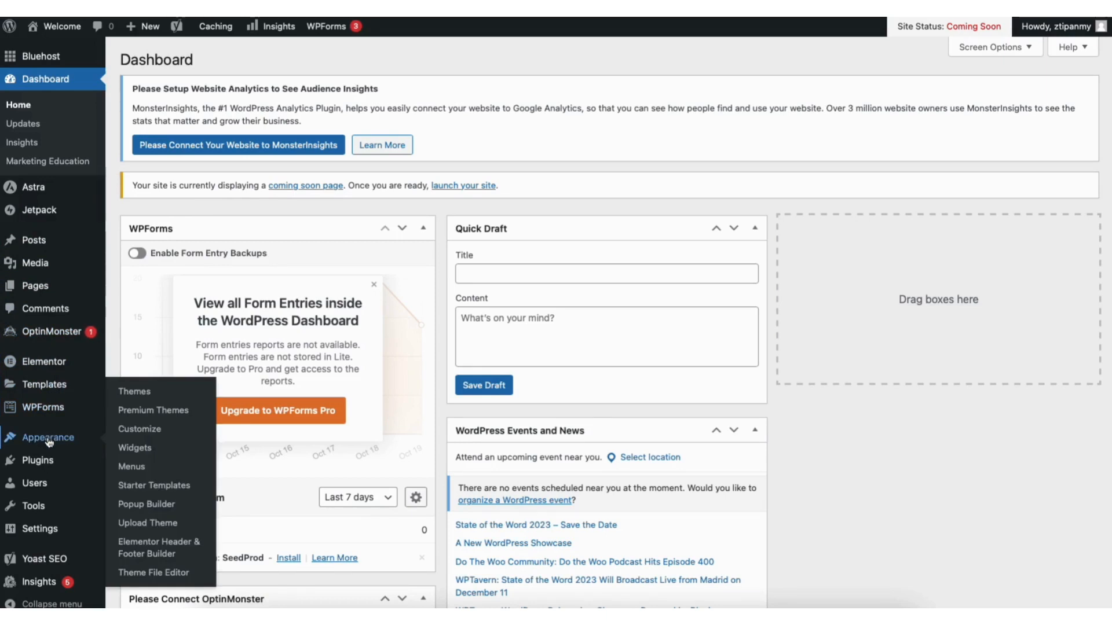
Go to Appearance > Themes and browse the Add New Theme directory
click(138, 395)
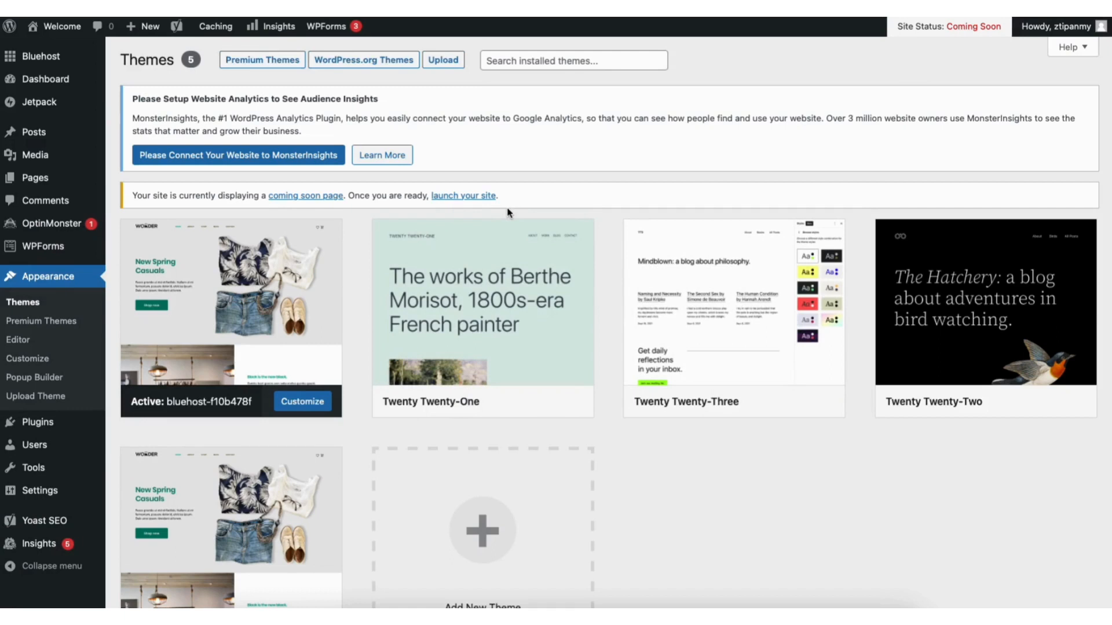
drag(1110, 165, 1108, 263)
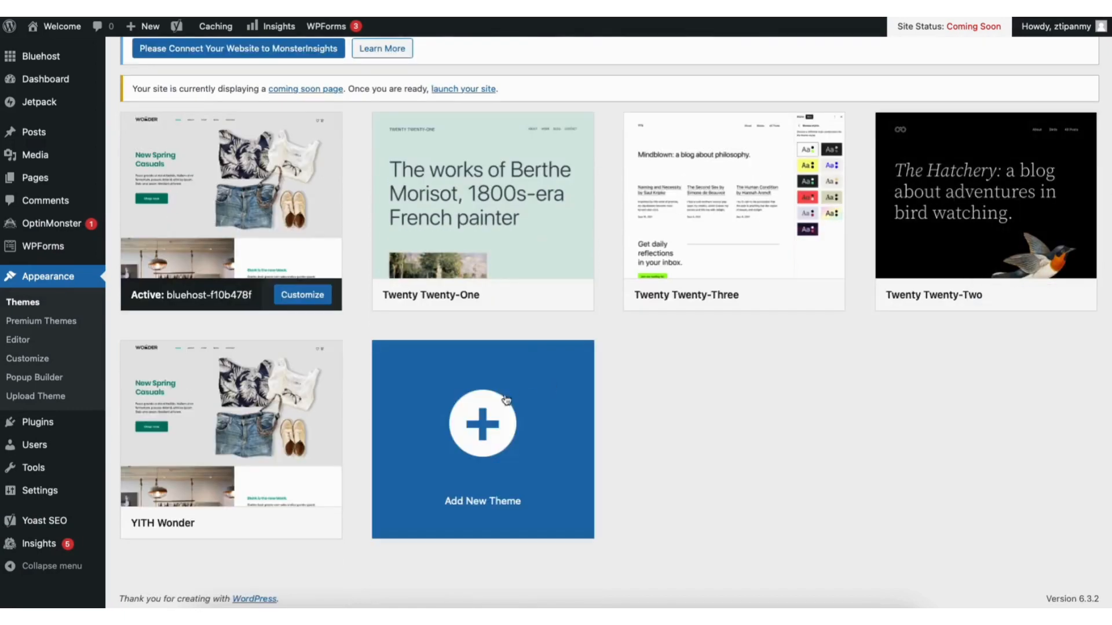
click(463, 449)
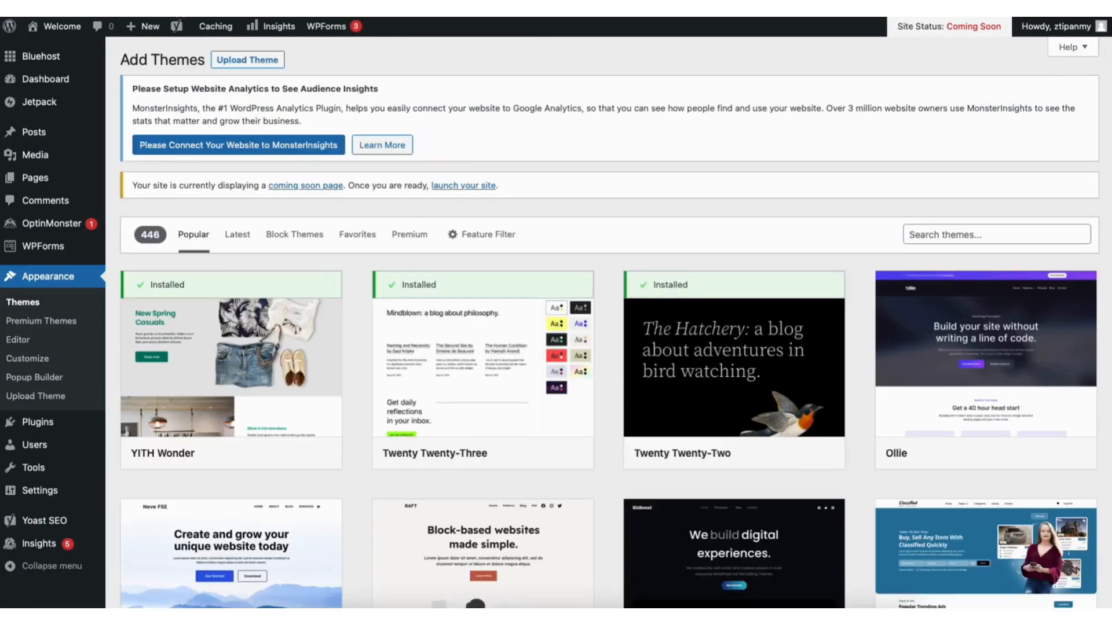
scroll(610, 323, down, 9)
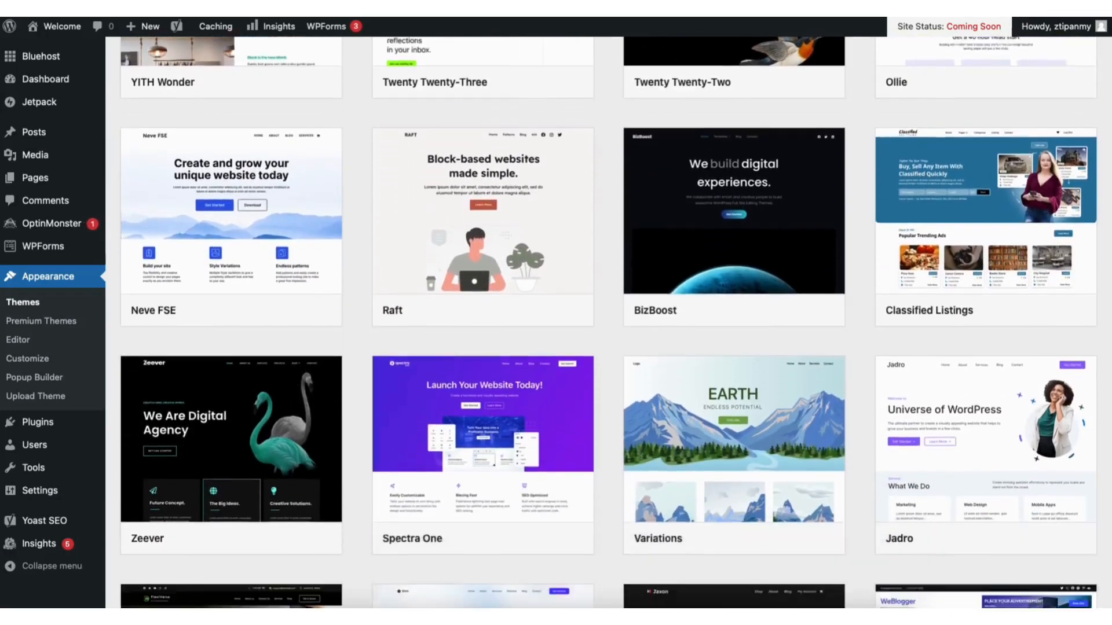
scroll(609, 323, down, 10)
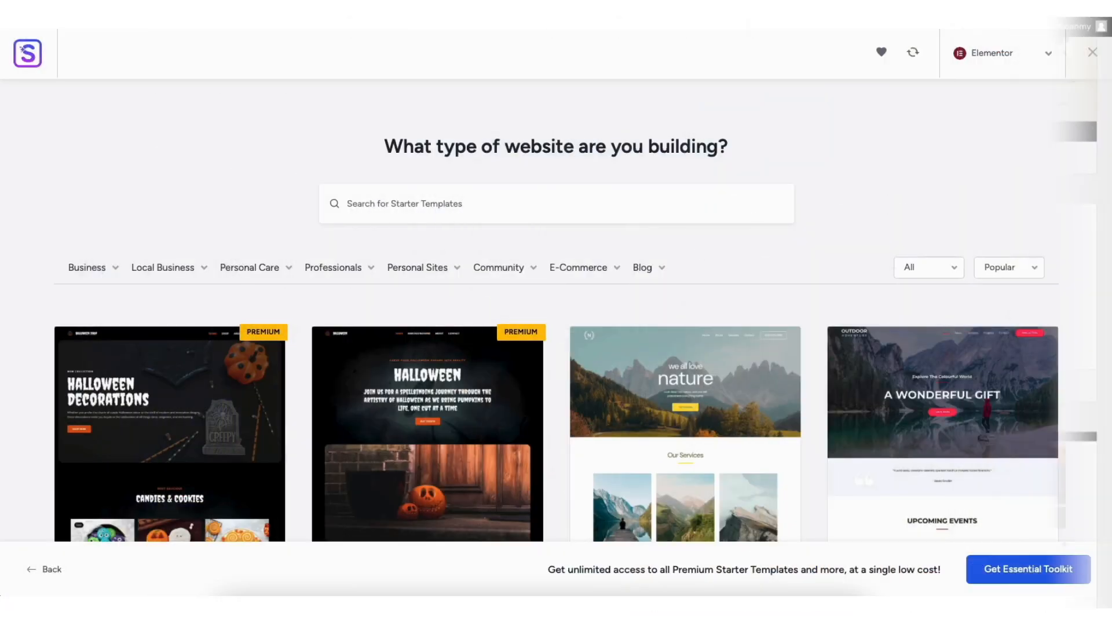
scroll(556, 313, down, 4)
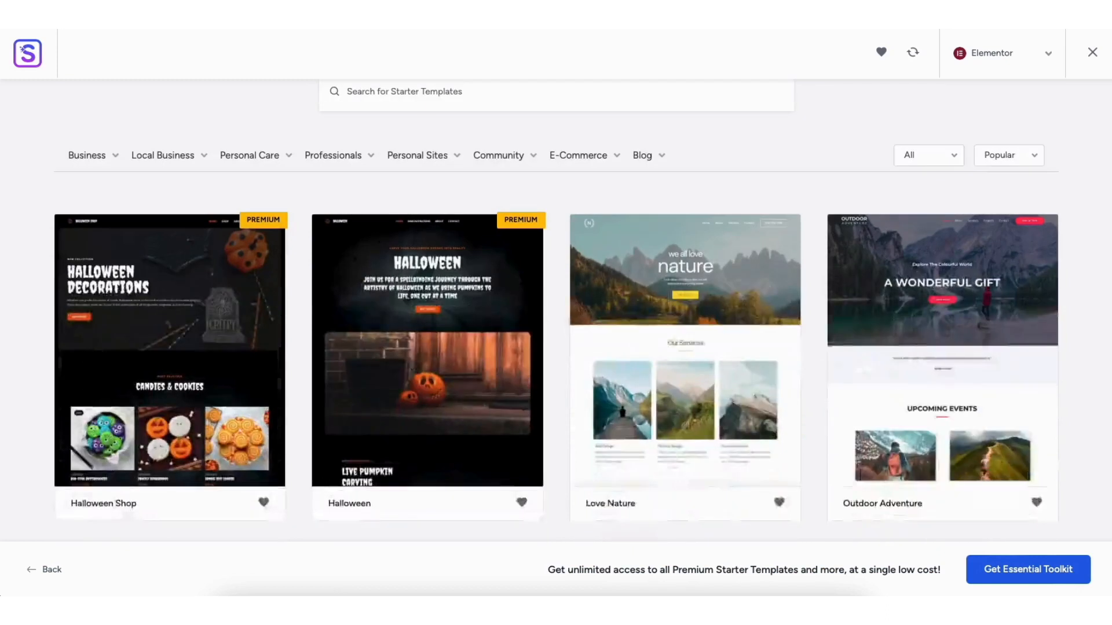
scroll(556, 312, down, 10)
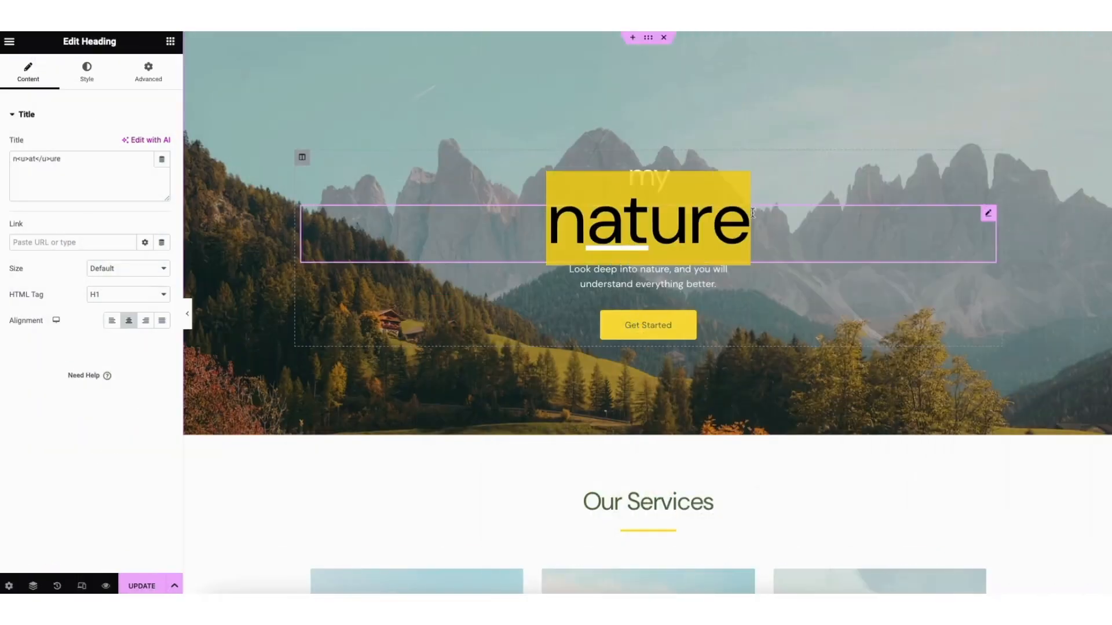
text(DEMO)
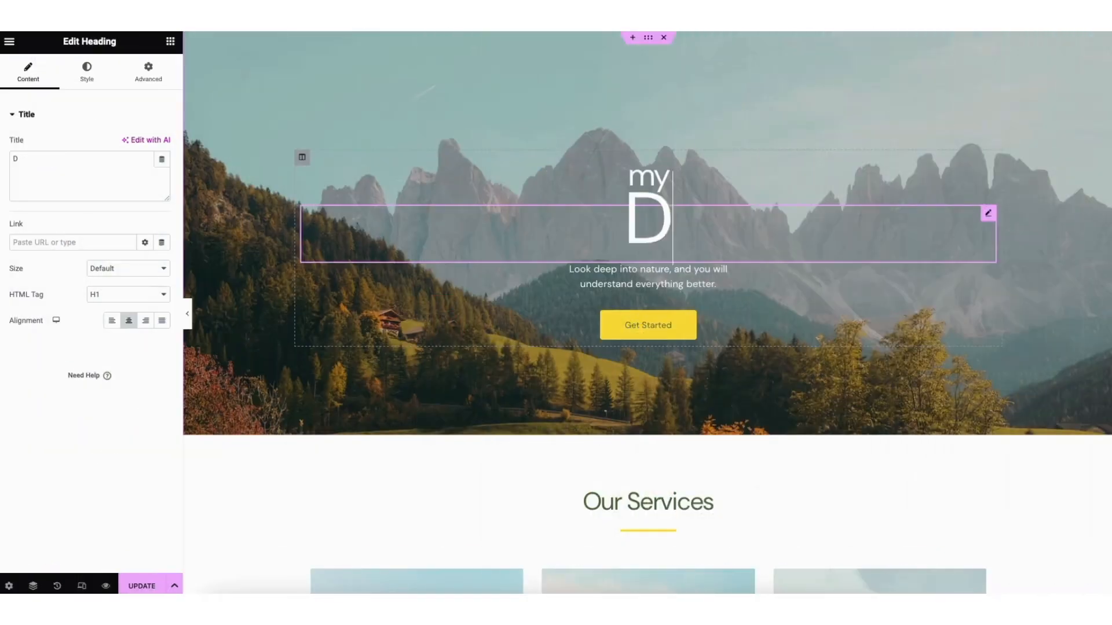
text( WEBSITE)
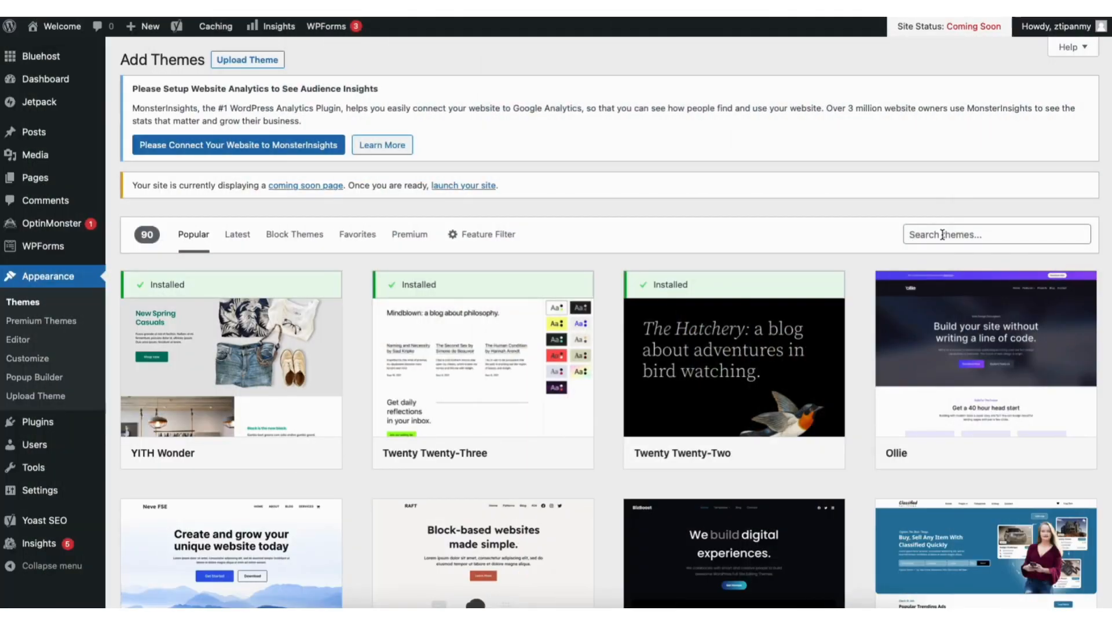
Search for 'astra', then install and activate the Astra theme
click(942, 235)
text(astra)
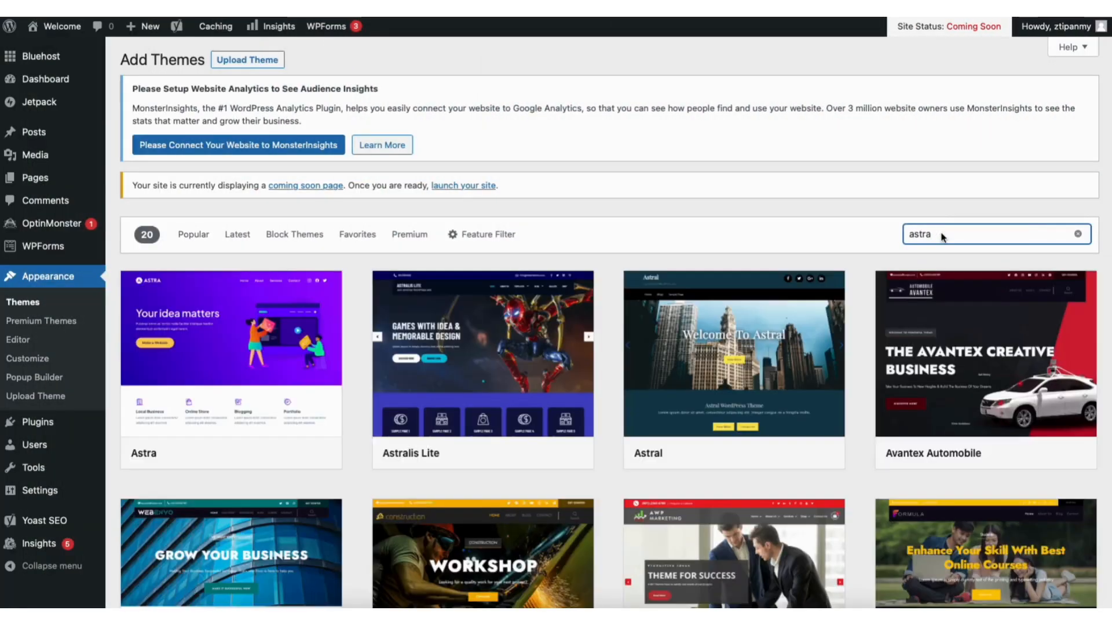
click(256, 455)
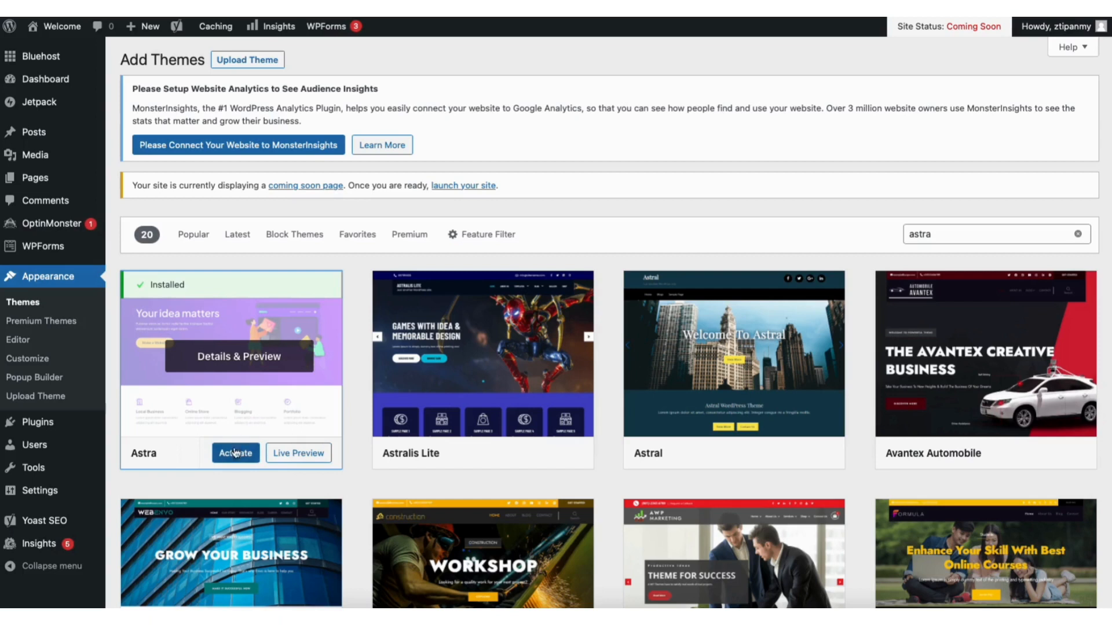
click(233, 454)
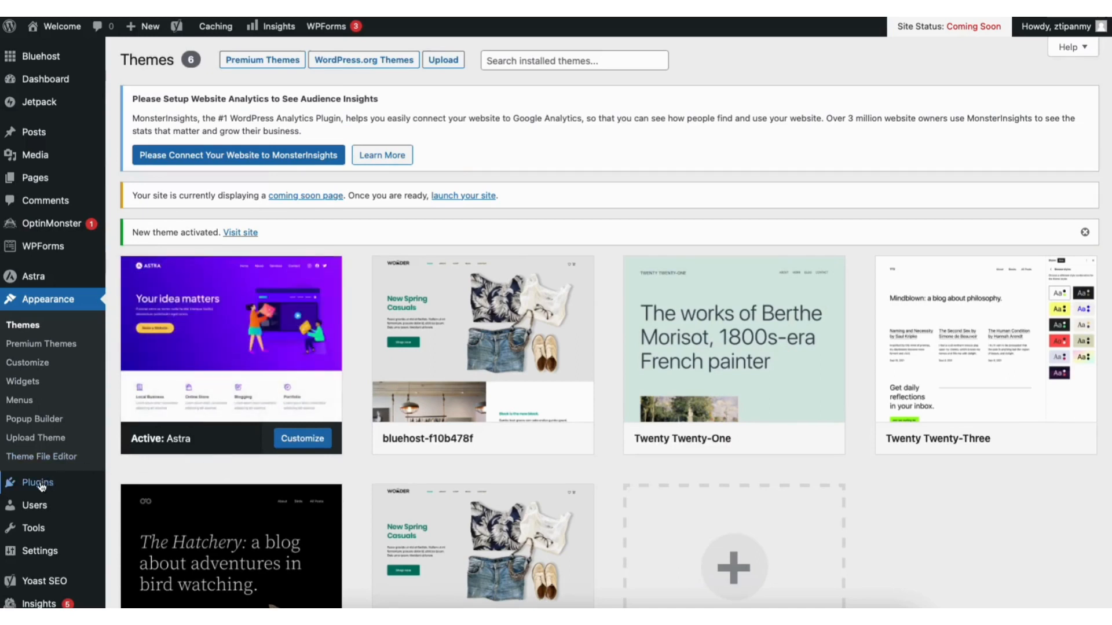
mouse_move(40, 485)
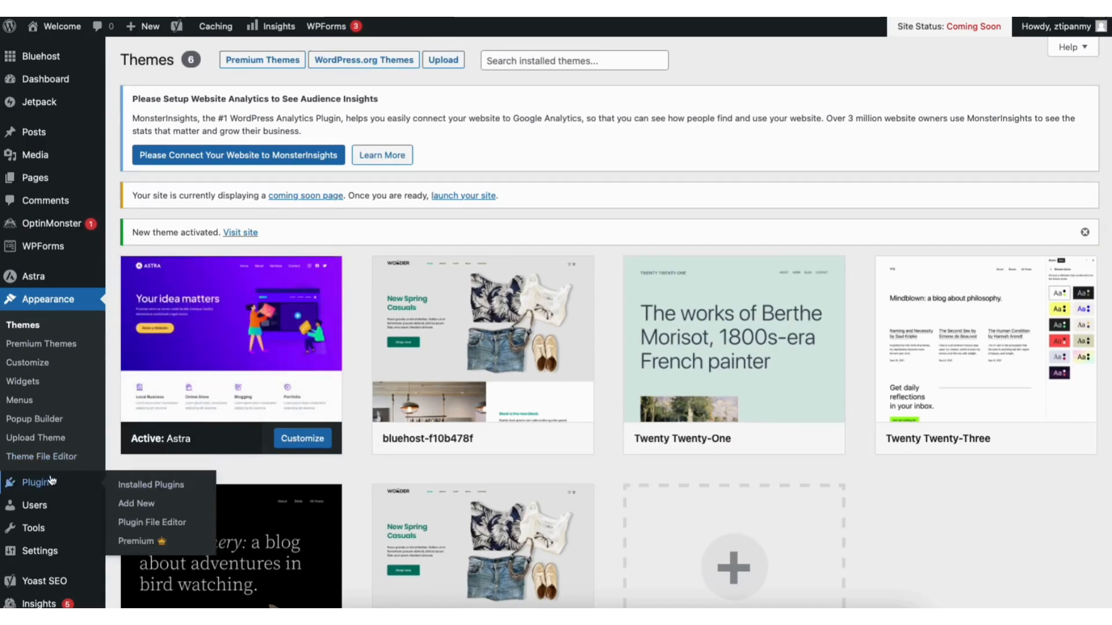
Install and activate the Starter Templates plugin, then launch its site builder
click(138, 502)
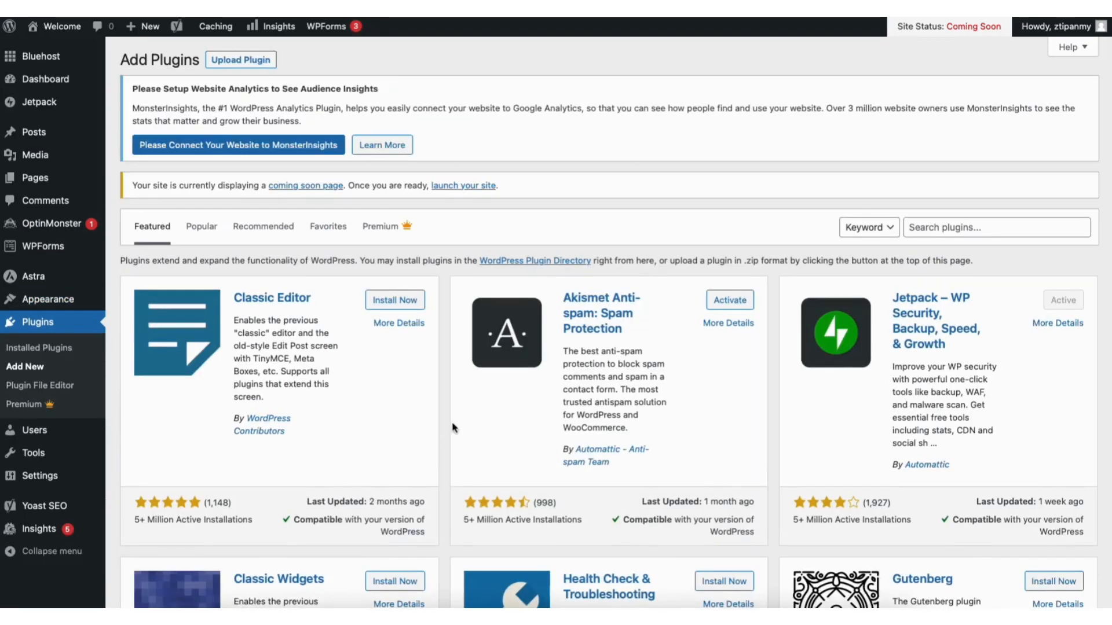
click(947, 226)
text(starter templates)
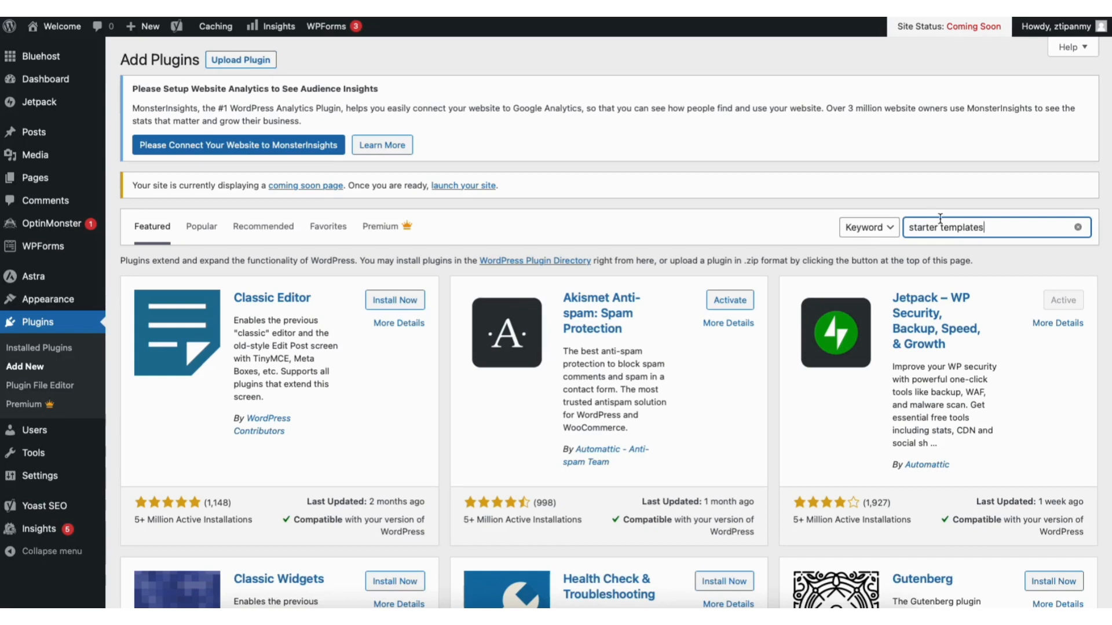
click(389, 308)
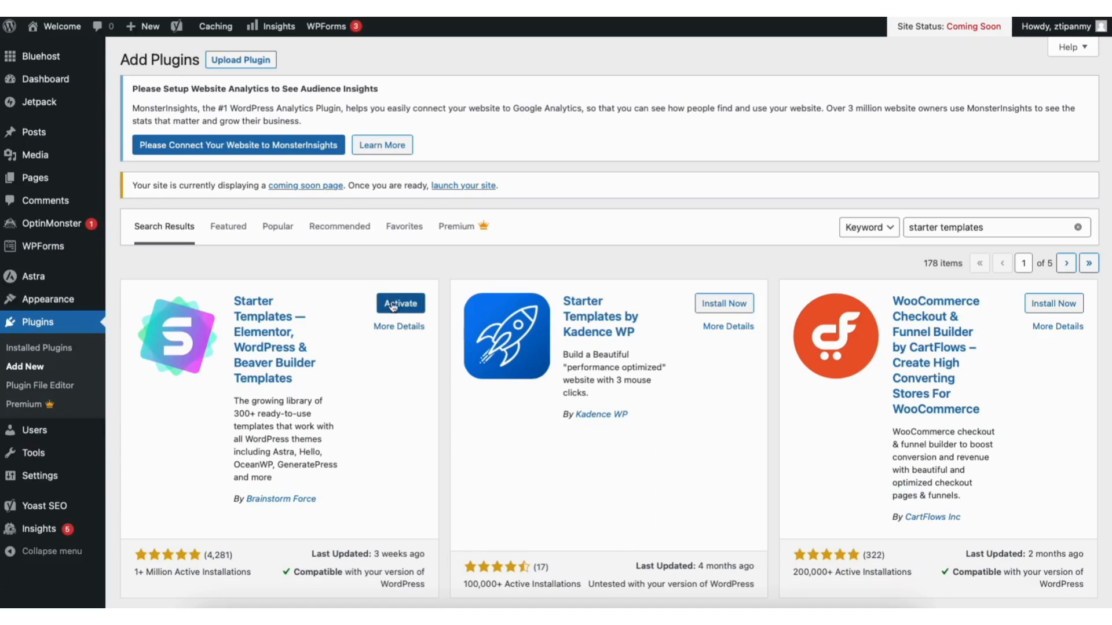
click(392, 304)
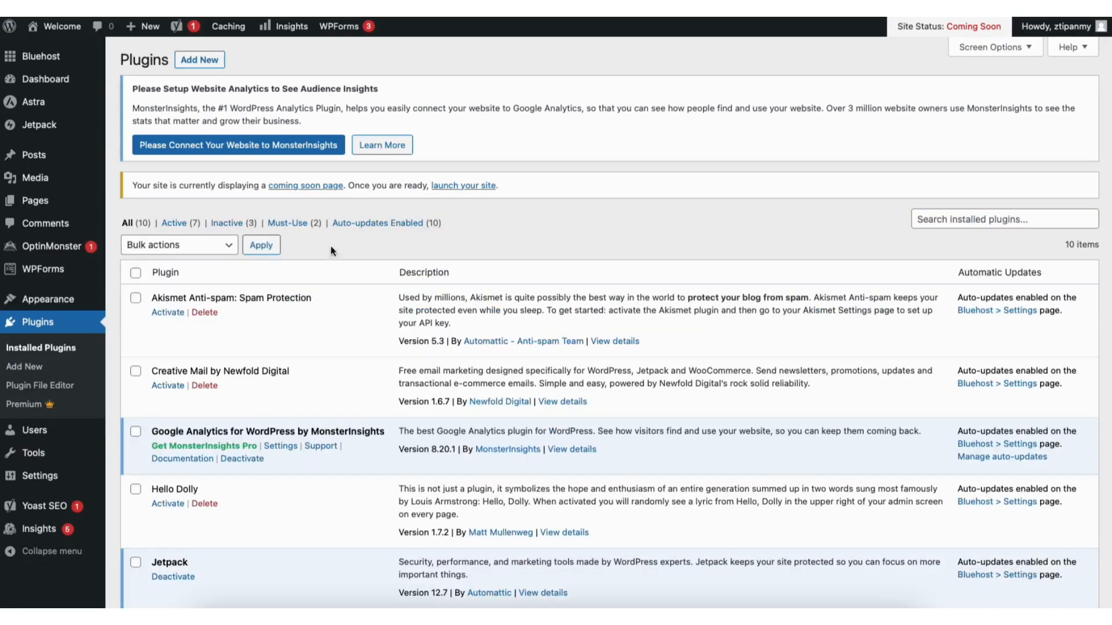
mouse_move(58, 300)
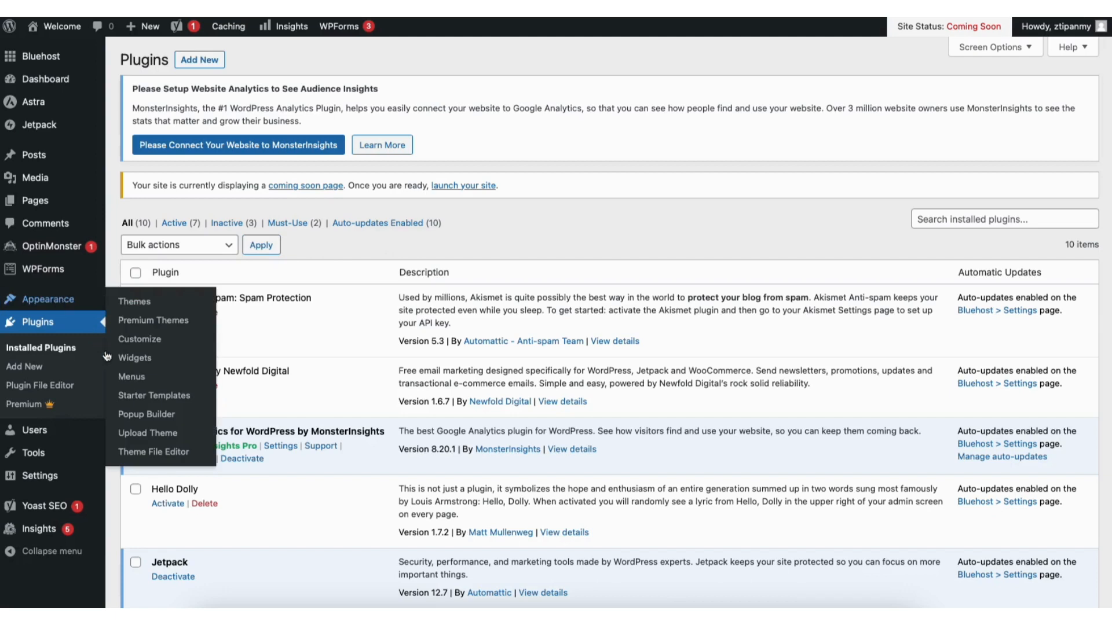
click(143, 397)
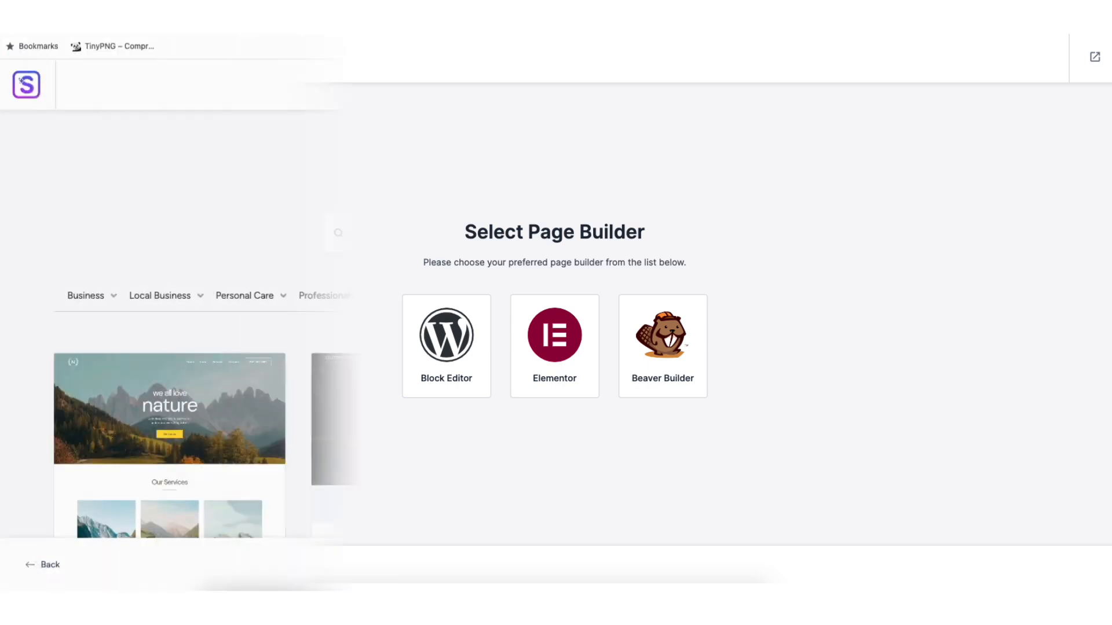
Scroll the Starter Templates gallery and select the Love Nature template
scroll(65, 446, down, 10)
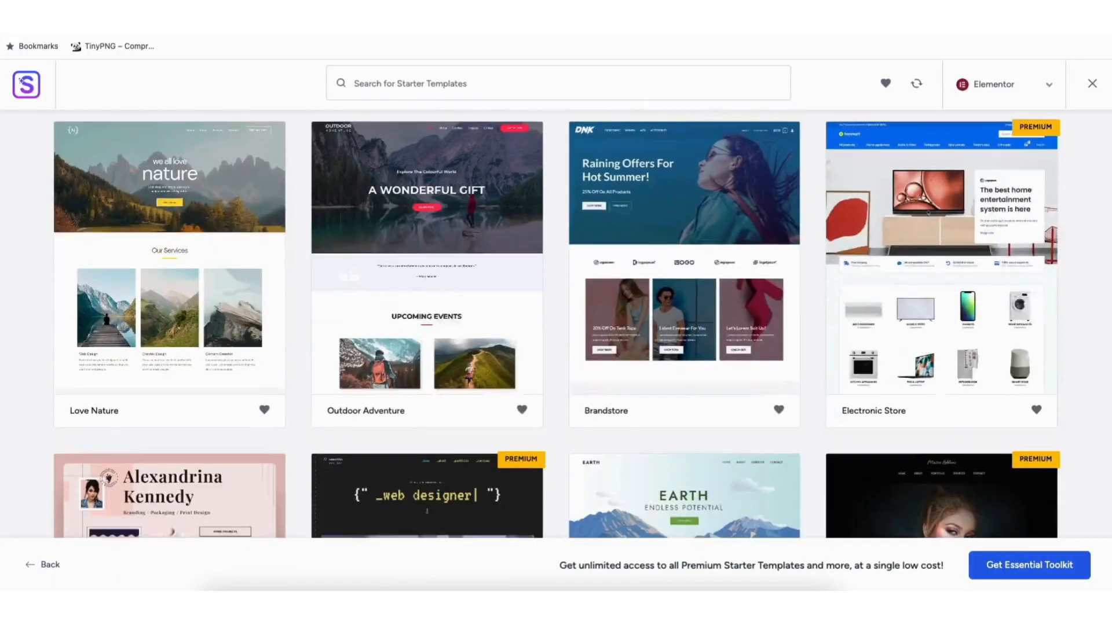
scroll(66, 446, down, 15)
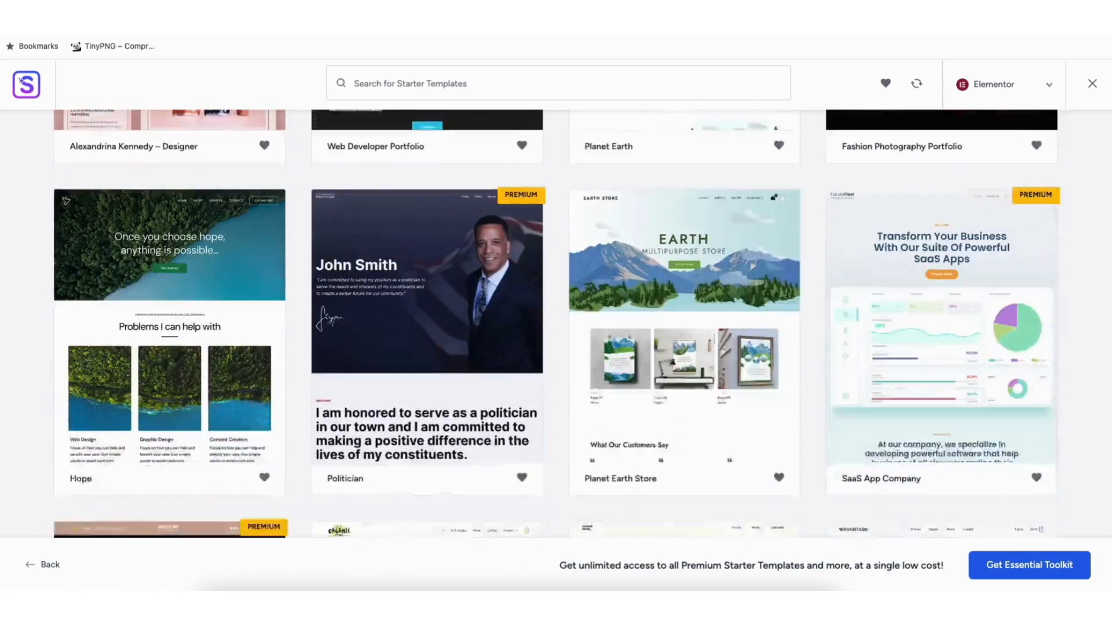
scroll(555, 324, down, 5)
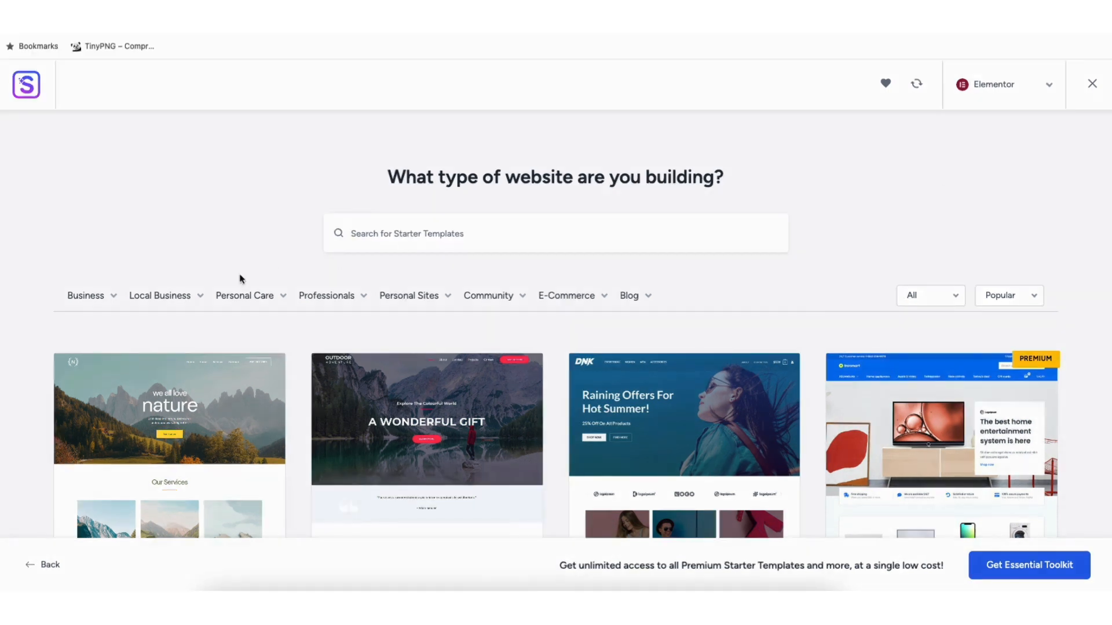
mouse_move(90, 297)
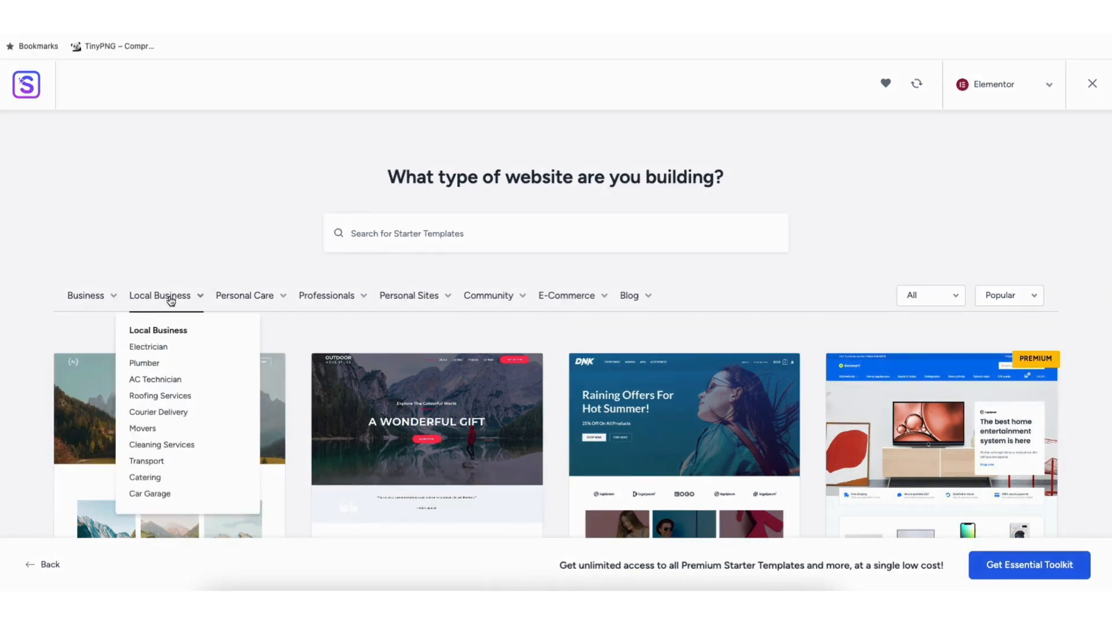
mouse_move(240, 299)
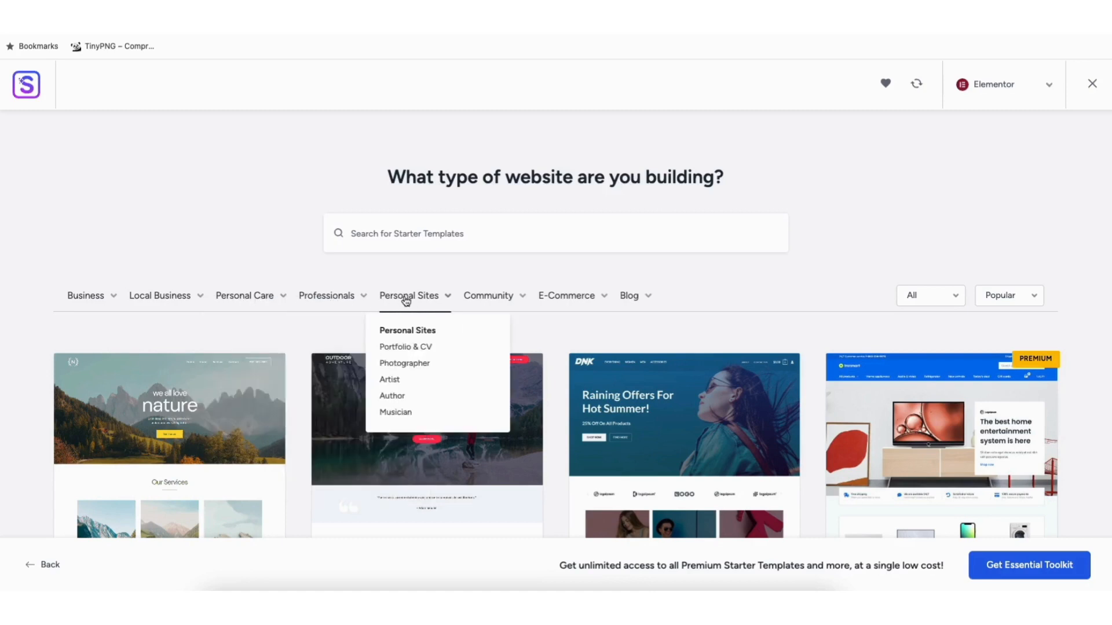
click(211, 396)
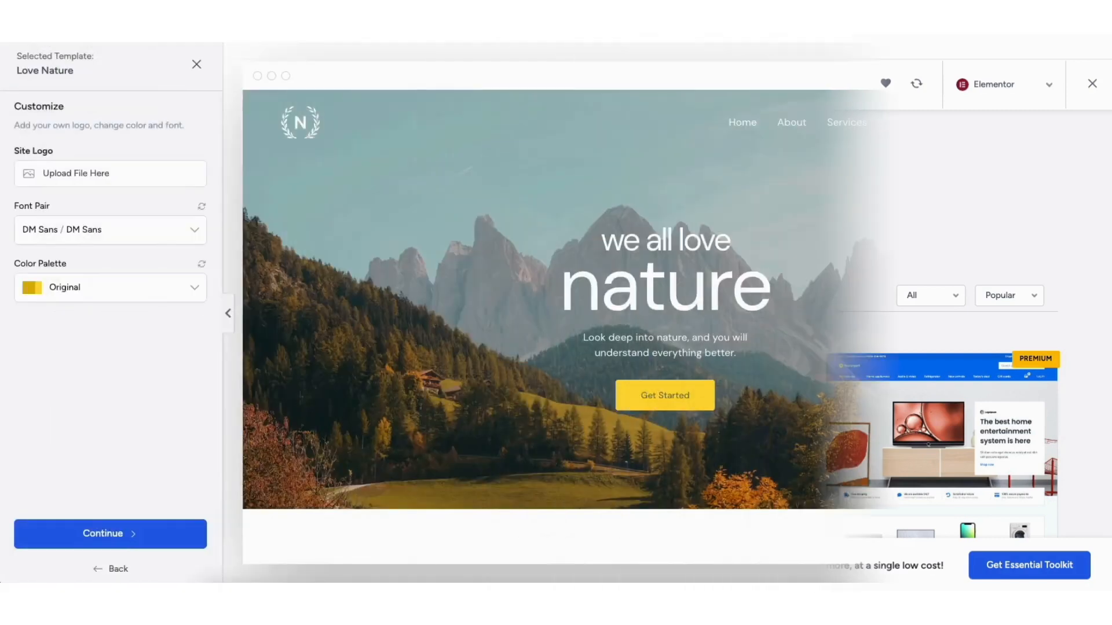
Try the Style 1 and Style 2 palettes, revert to Original, and continue
drag(1091, 110, 1092, 295)
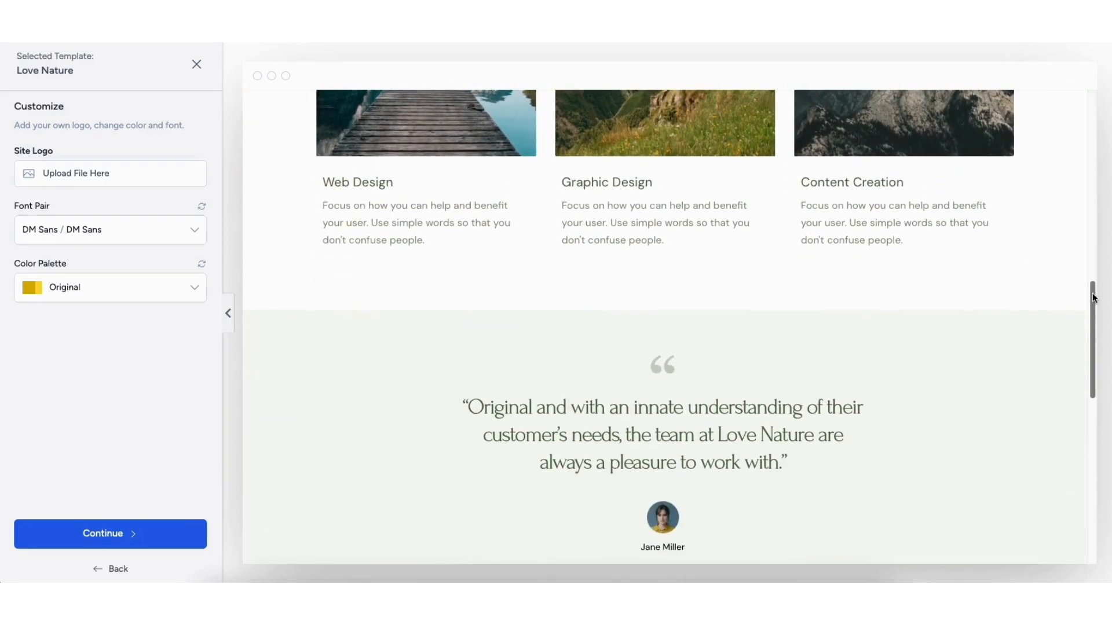
click(197, 68)
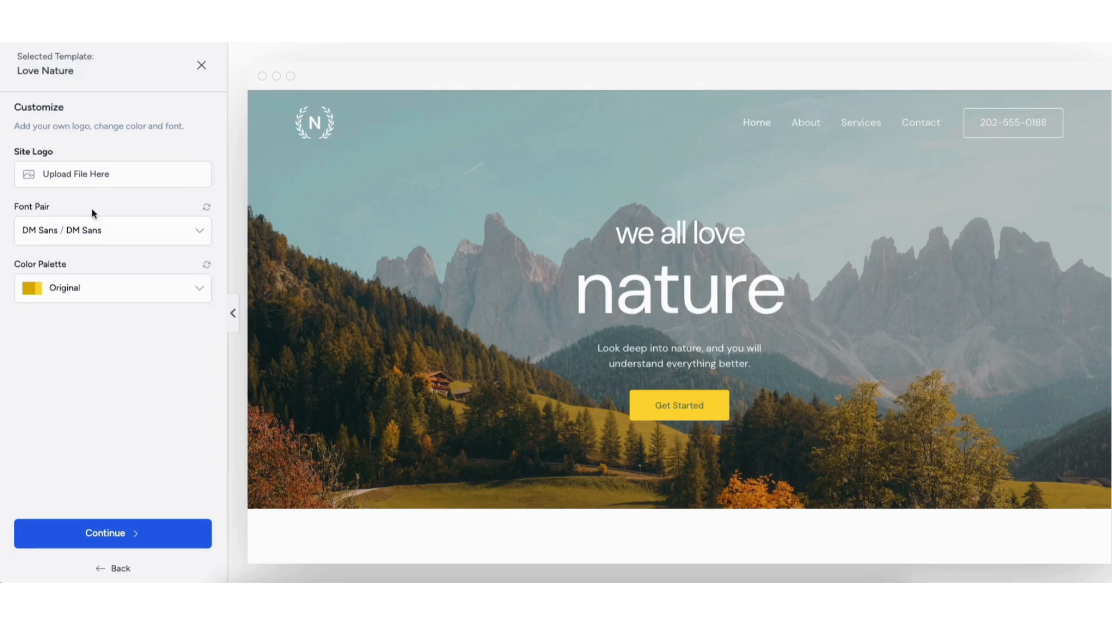
click(97, 284)
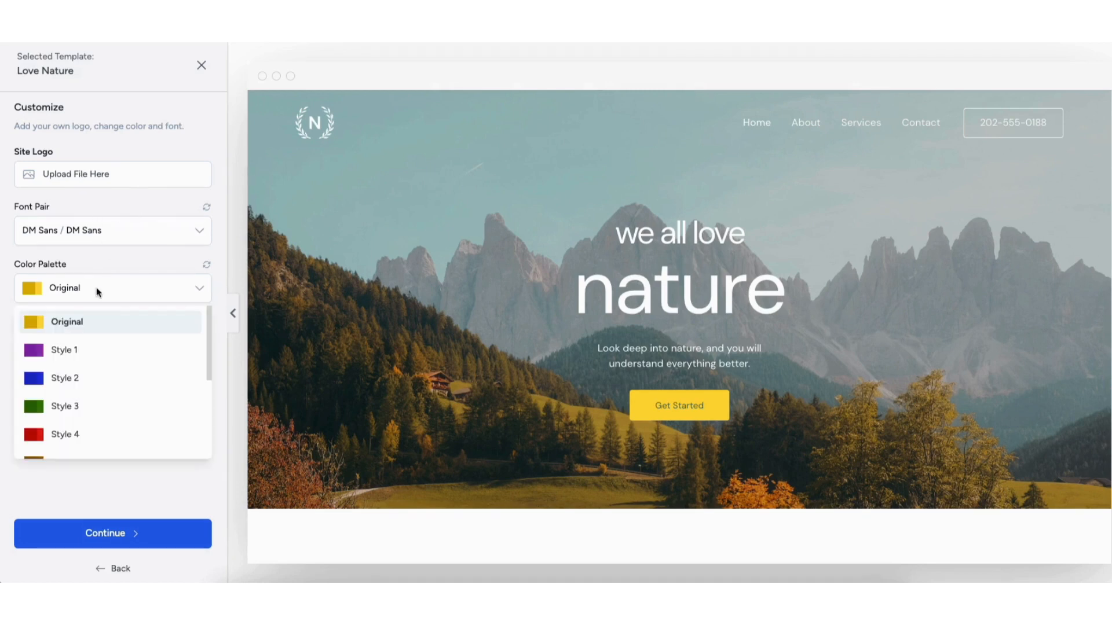
click(82, 350)
click(71, 296)
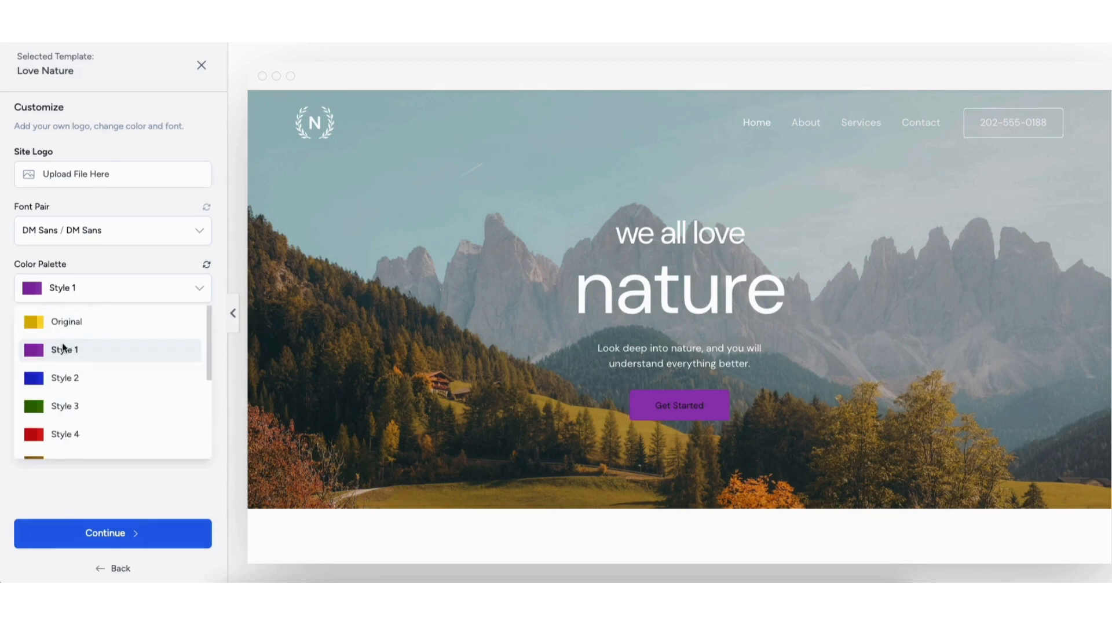
click(62, 377)
click(64, 289)
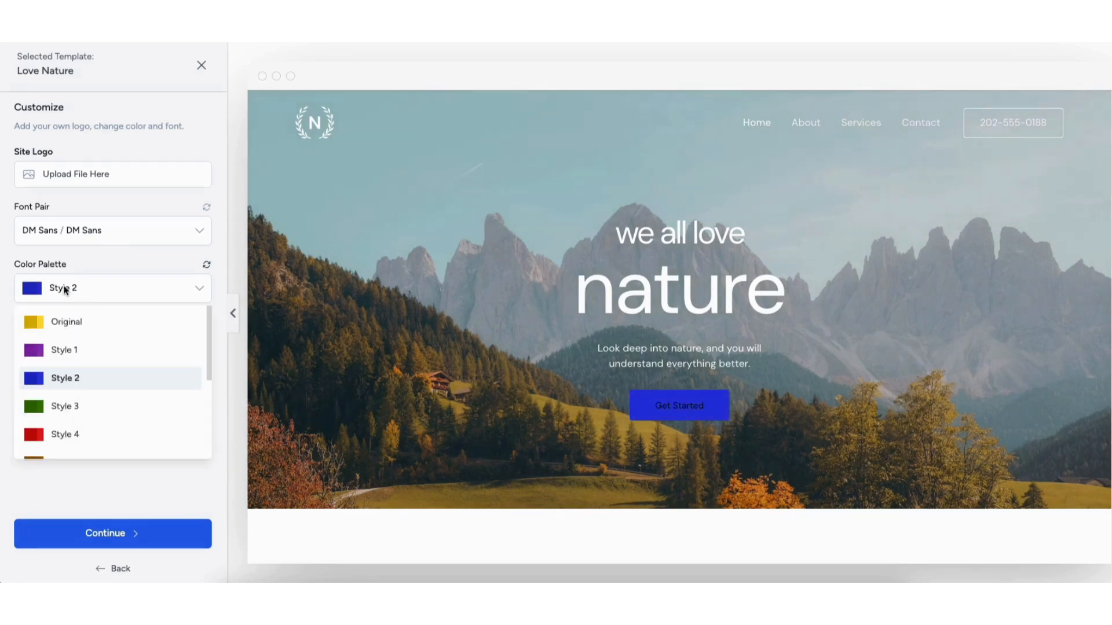
click(71, 323)
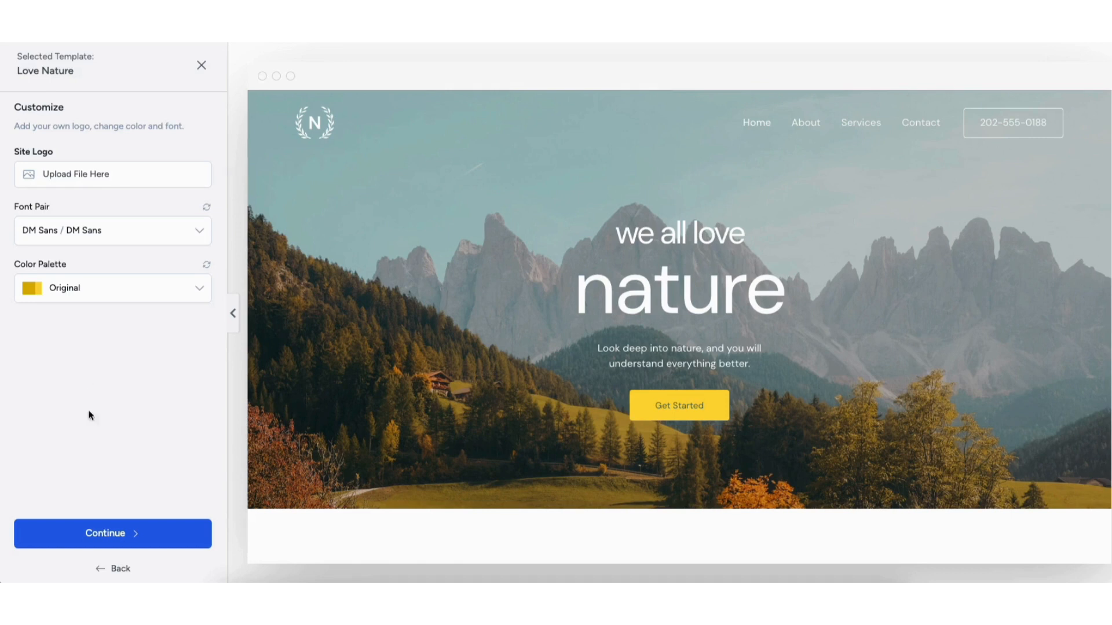
click(108, 536)
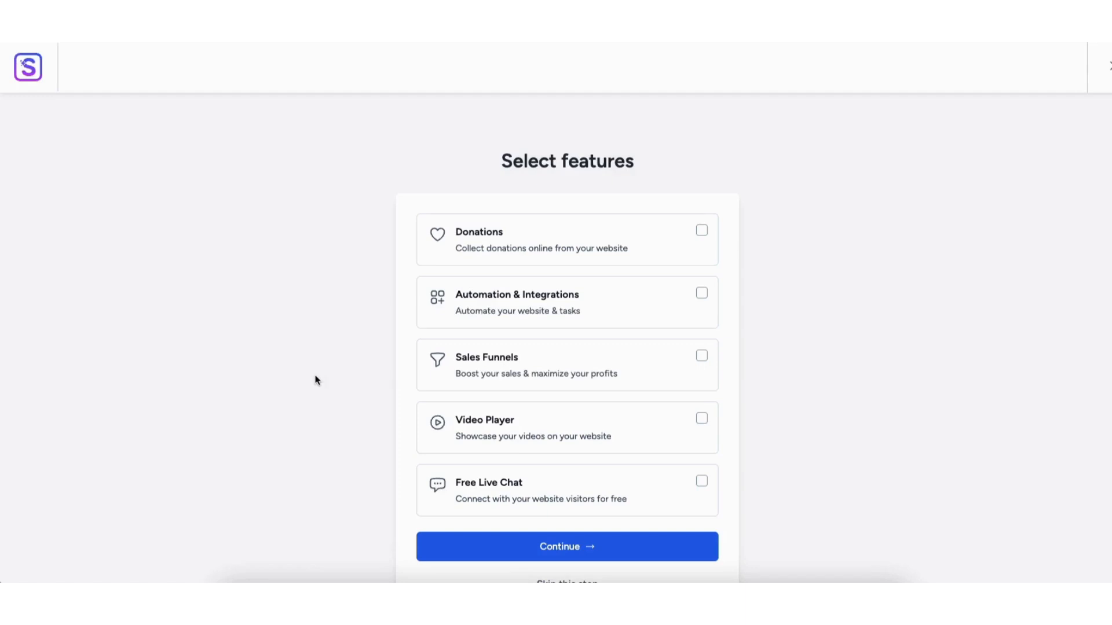
Skip extra features, build the Love Nature site, and view the finished homepage
scroll(316, 381, down, 1)
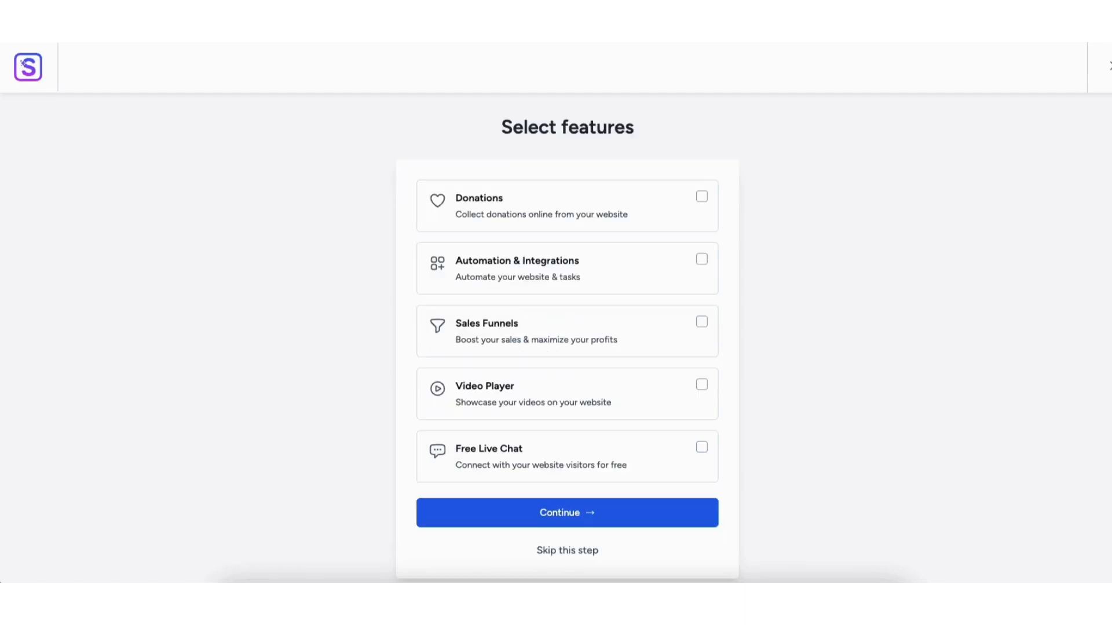
click(555, 552)
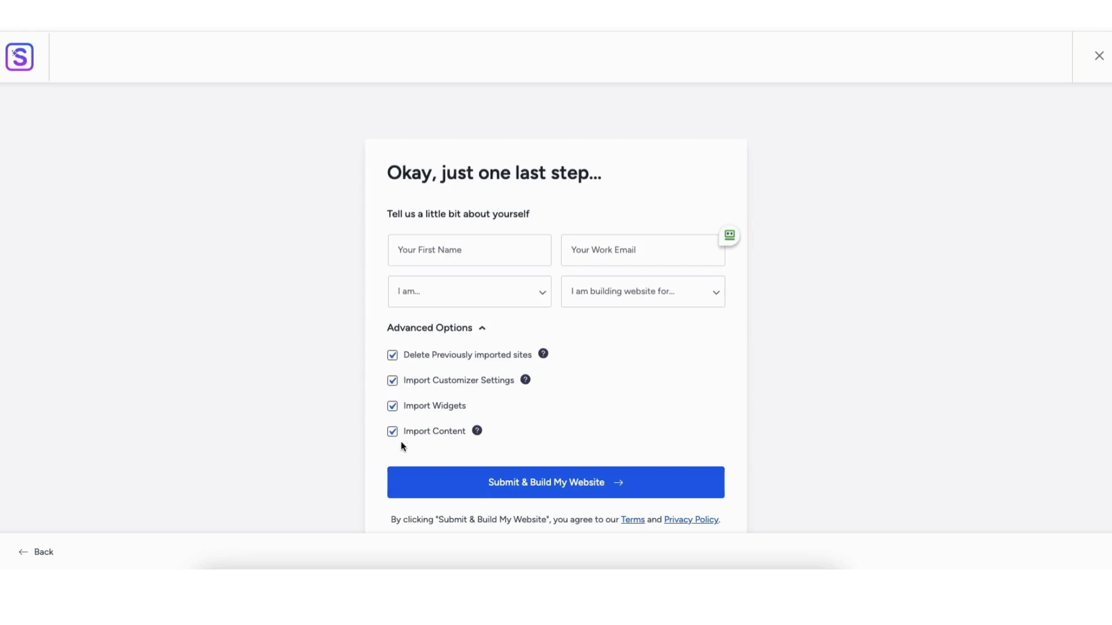
click(535, 493)
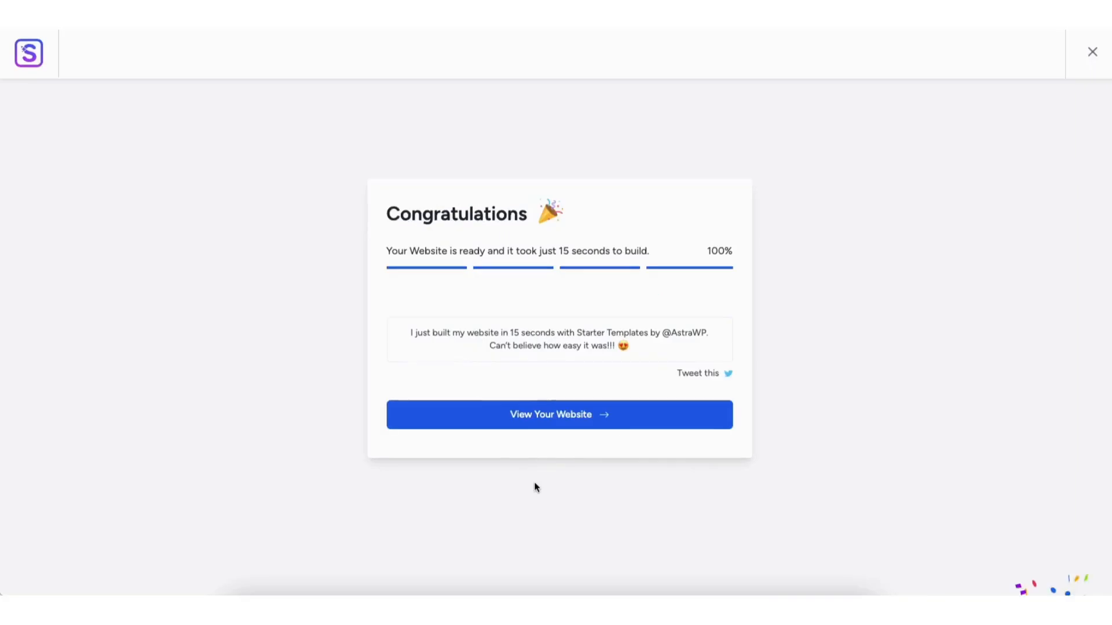
click(539, 417)
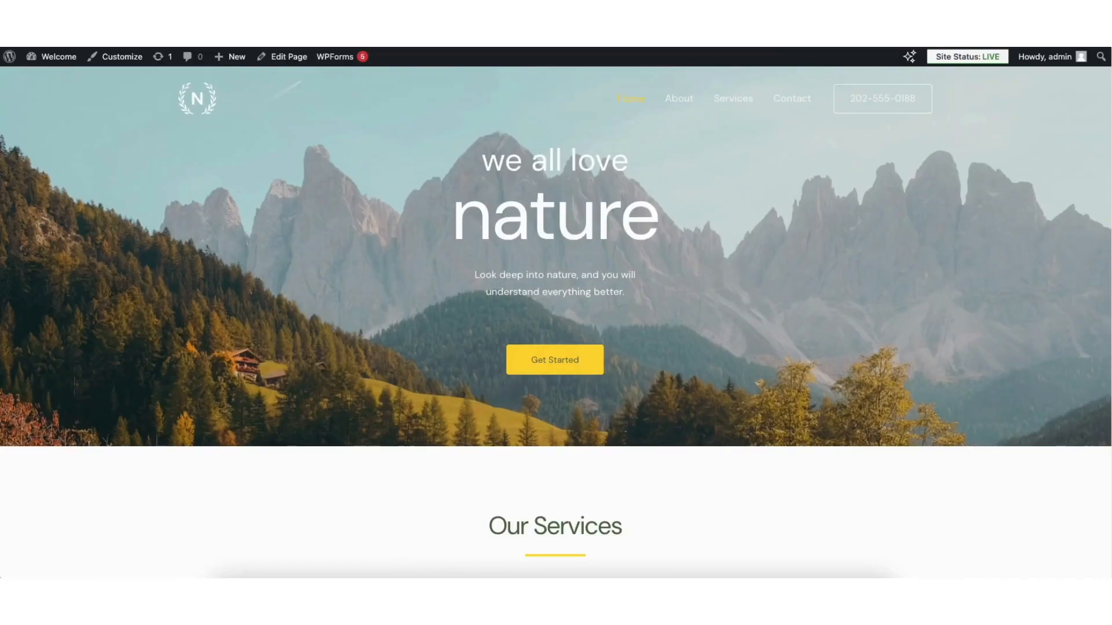
Scroll the new homepage and open it with Edit with Elementor
scroll(556, 322, down, 6)
scroll(556, 322, down, 4)
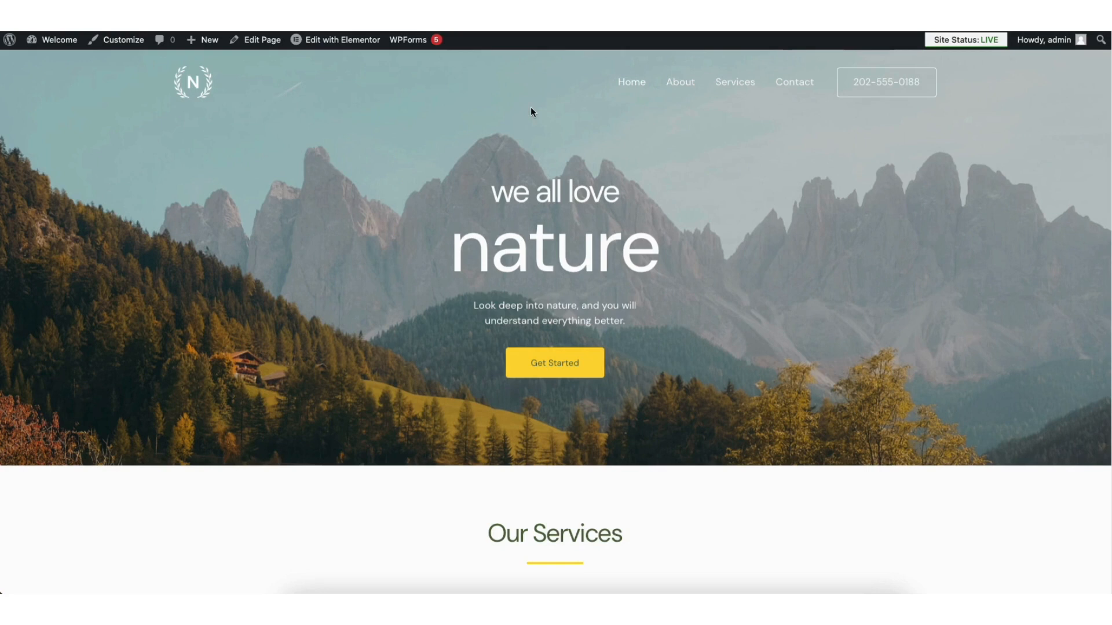
mouse_move(353, 46)
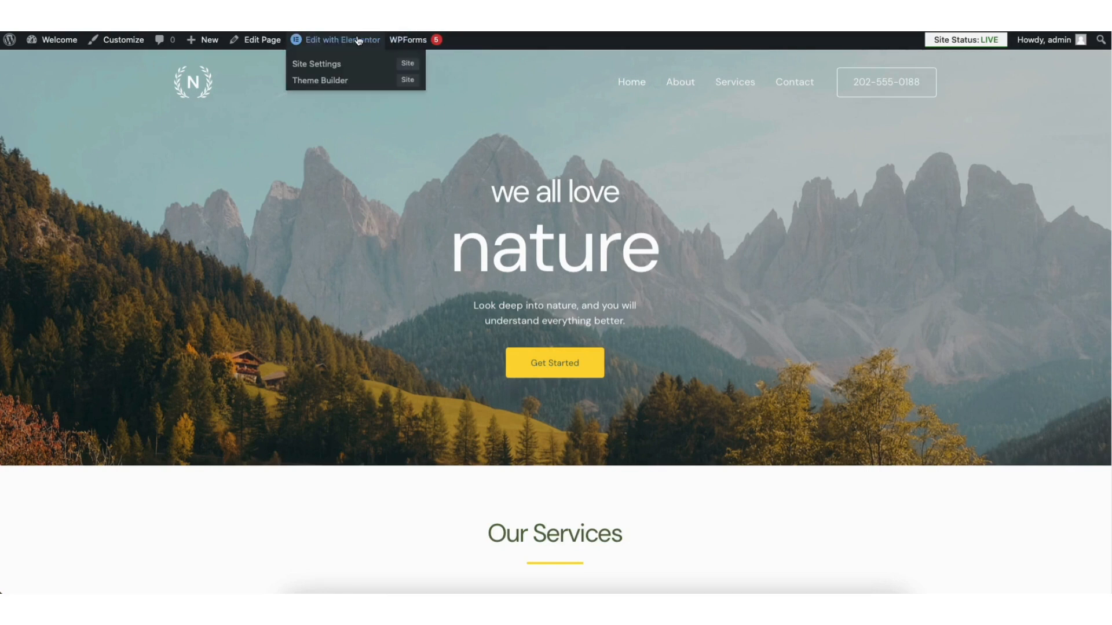
click(359, 40)
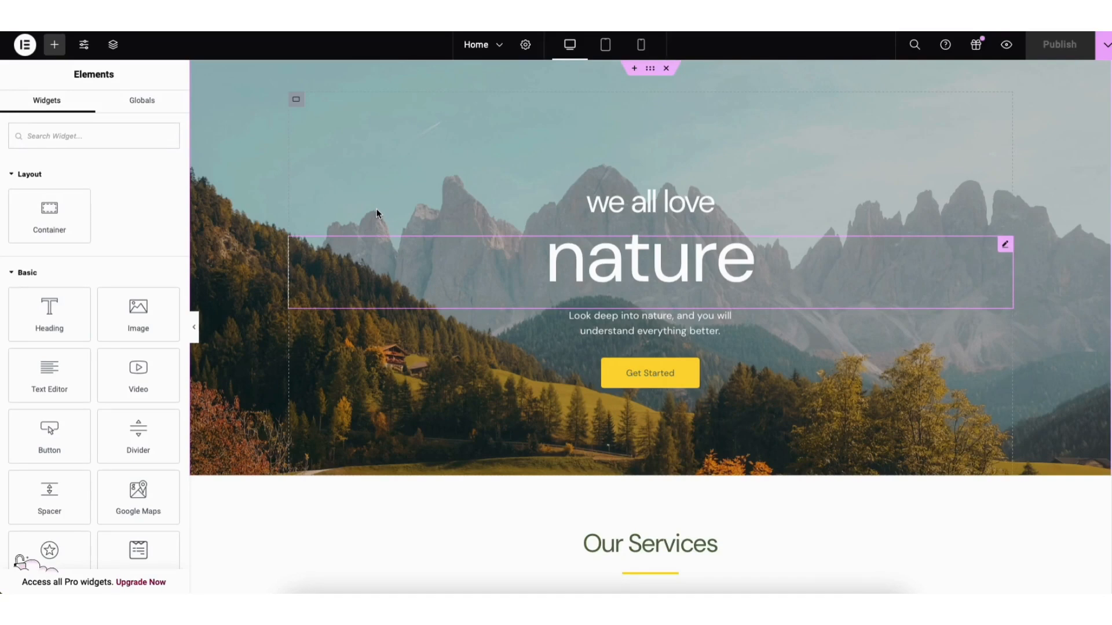
Retitle the nature heading to 'my demo' and move it below the intro text
click(565, 264)
double_click(18, 200)
text(my demo)
drag(1004, 187, 753, 322)
Drag a Heading widget from the widget panel into the Web Design card
scroll(753, 322, down, 3)
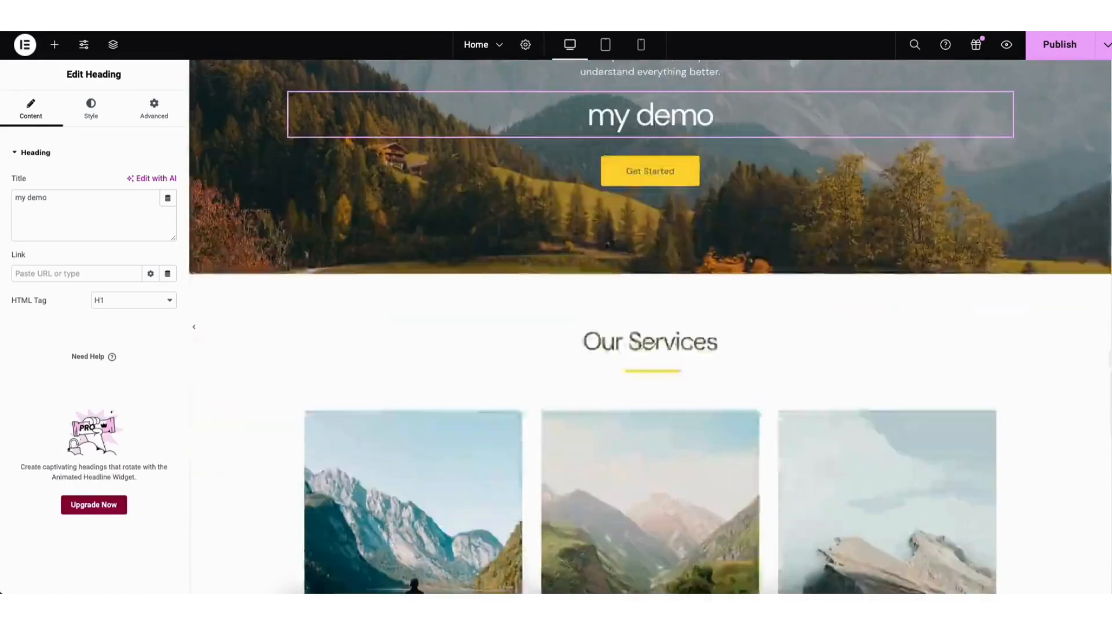
scroll(650, 324, down, 5)
click(54, 44)
drag(49, 314, 398, 450)
key(ctrl+z)
Select the Web Design image, then open the Starter Templates library
click(389, 271)
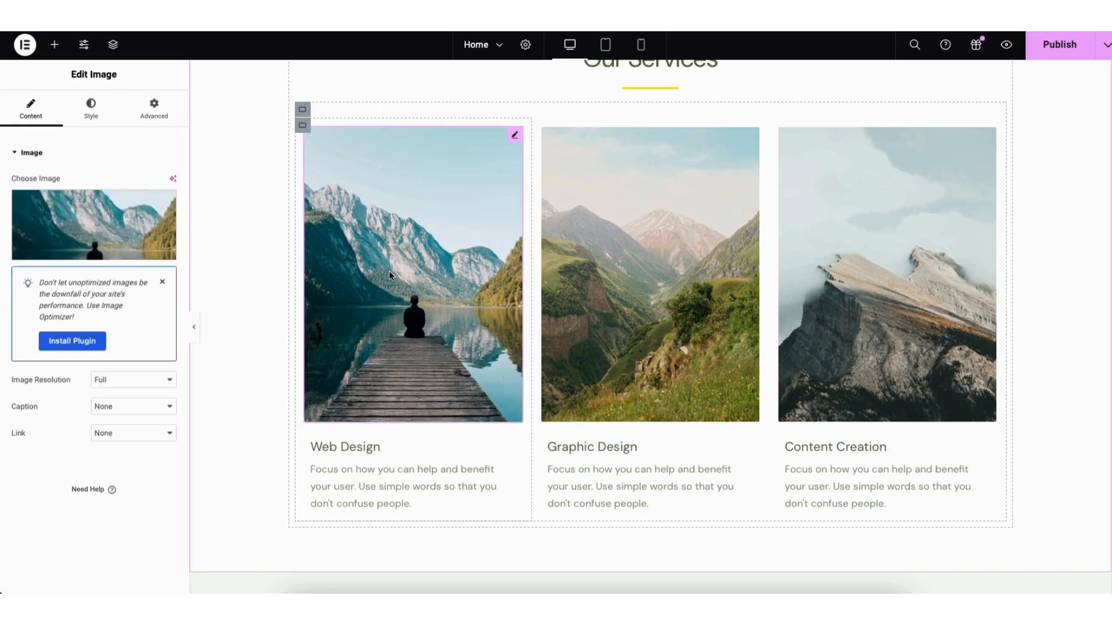
mouse_move(97, 233)
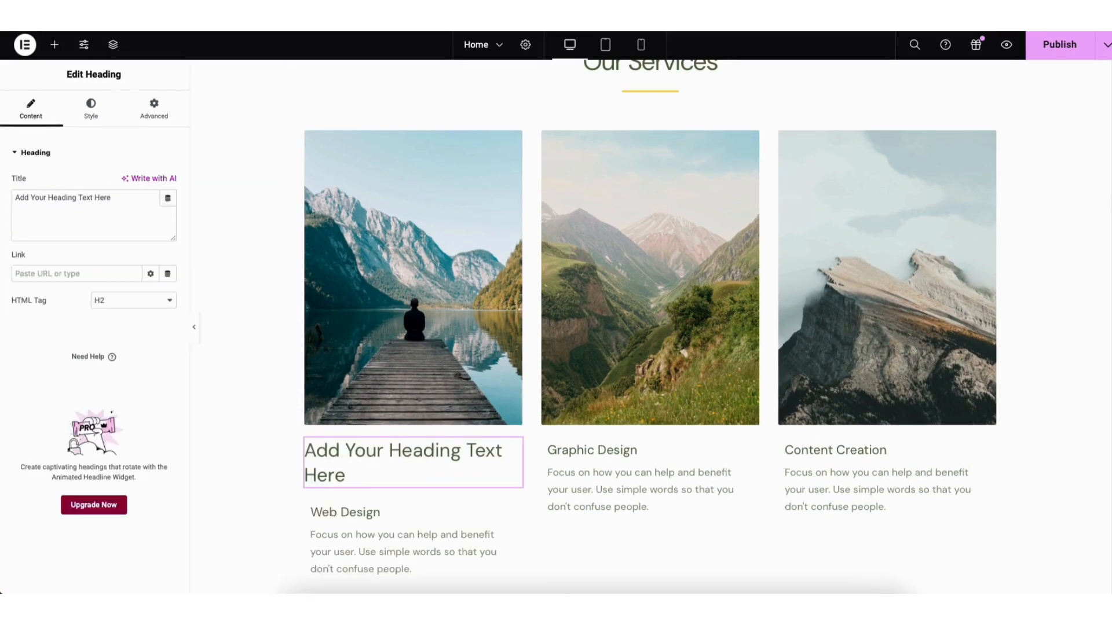
scroll(650, 327, down, 20)
scroll(1043, 503, down, 1)
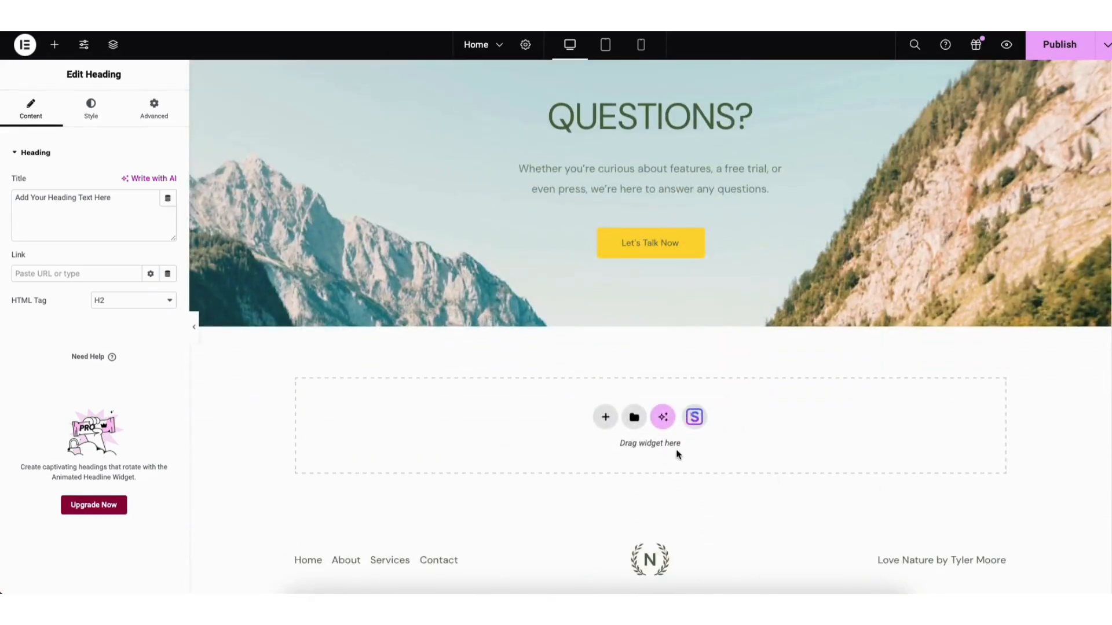
click(696, 418)
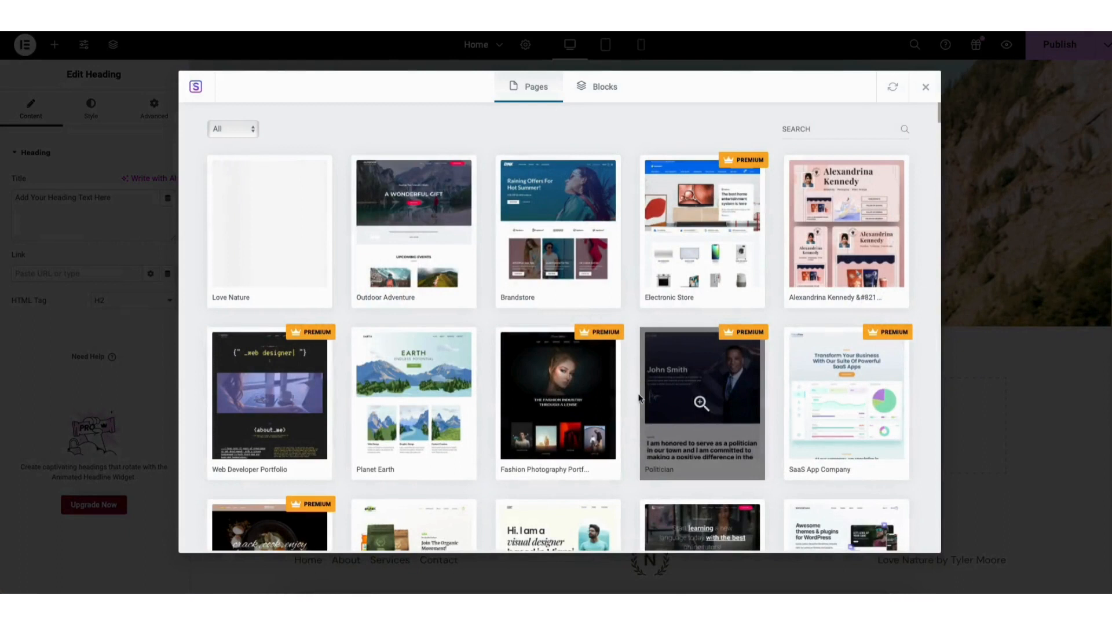
From the Blocks tab, import the three-card Feature One/Two/Three plant block
click(588, 89)
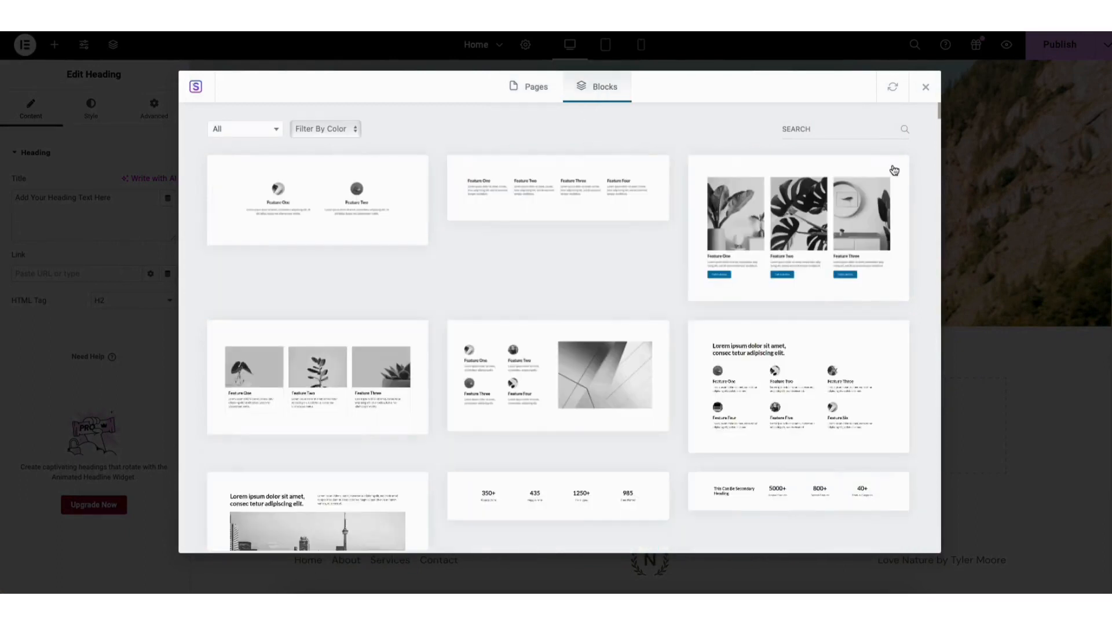
mouse_move(940, 111)
mouse_down()
mouse_move(940, 168)
mouse_move(938, 99)
mouse_up()
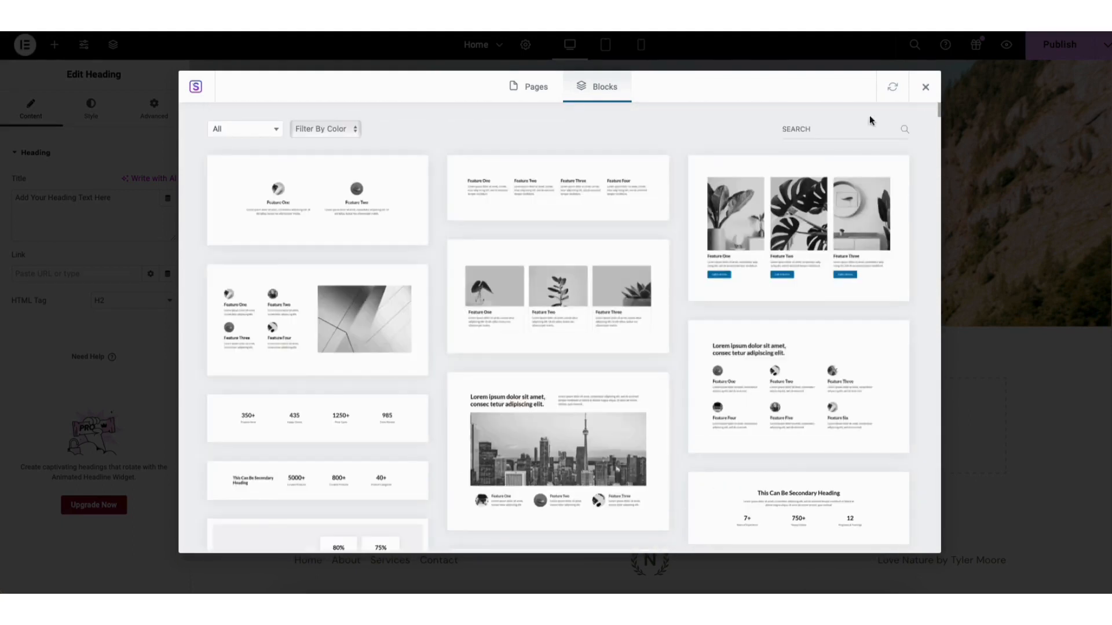
click(562, 296)
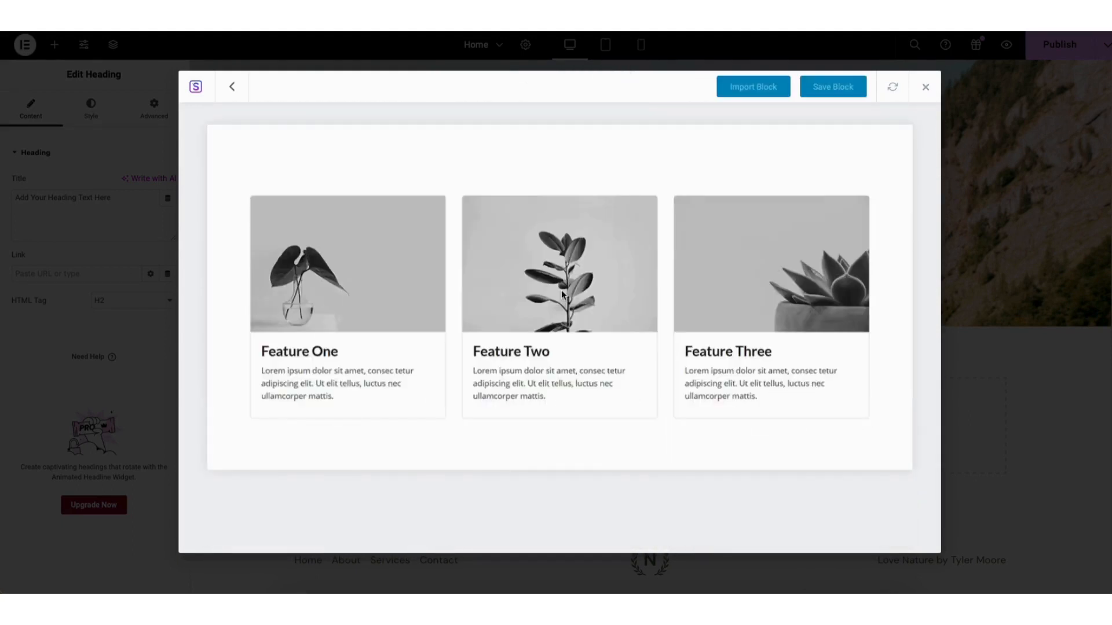
click(747, 92)
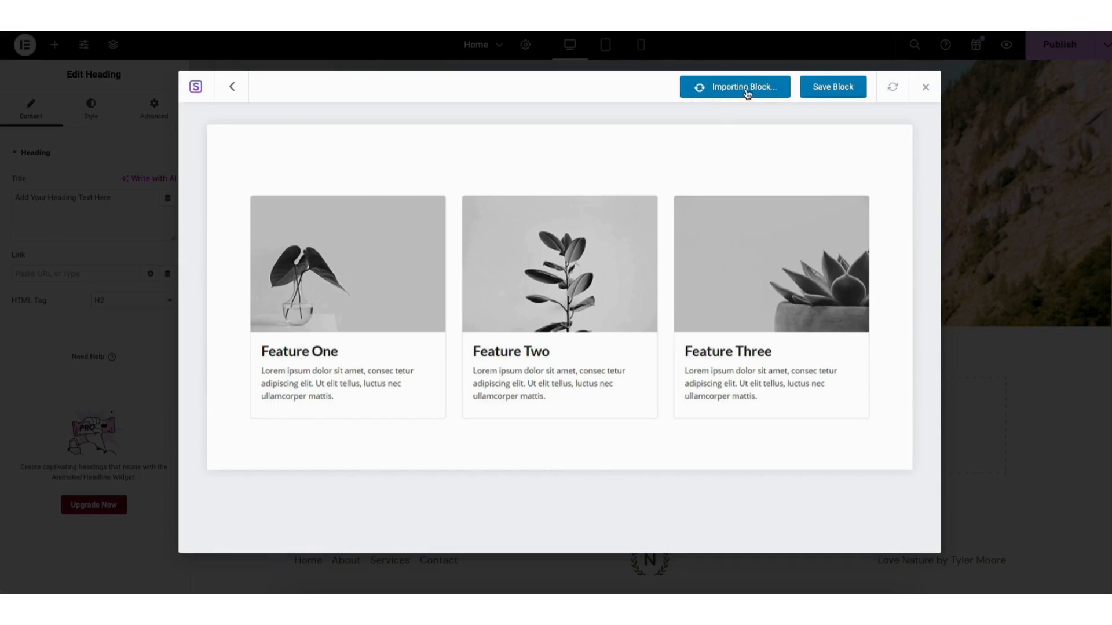